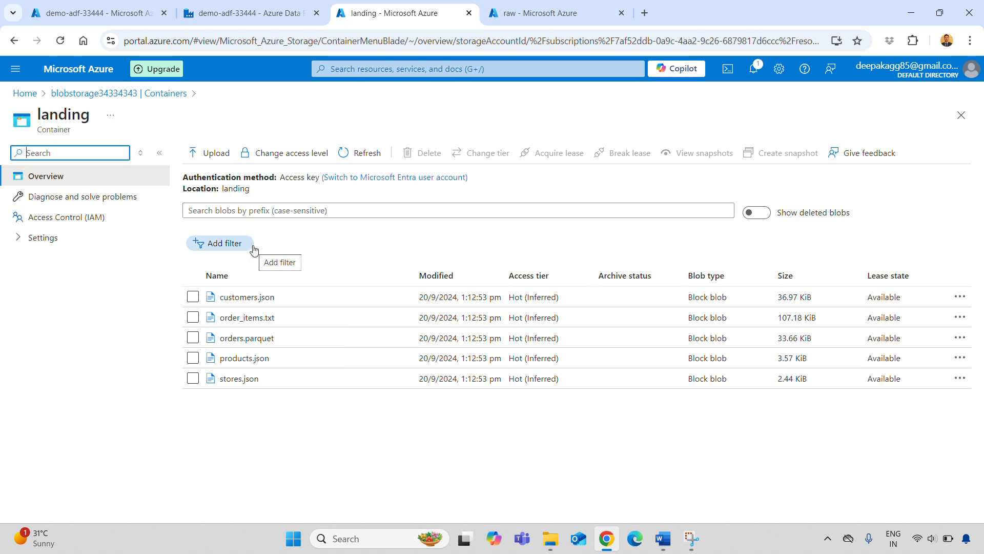
# Review the files in the raw container, and switch to the Azure Data Factory studio for demo-adf-33444.
pyautogui.click(587, 10)
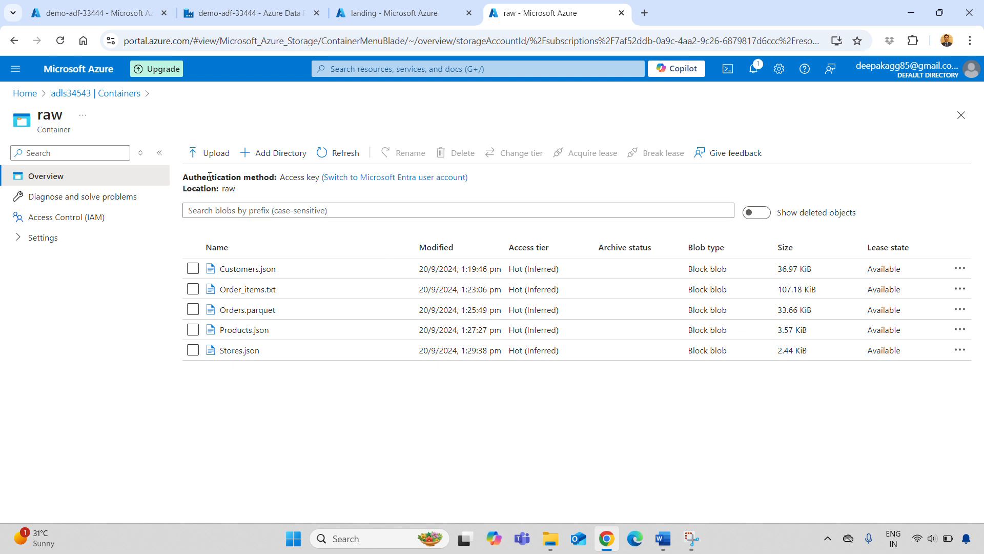
pyautogui.click(98, 11)
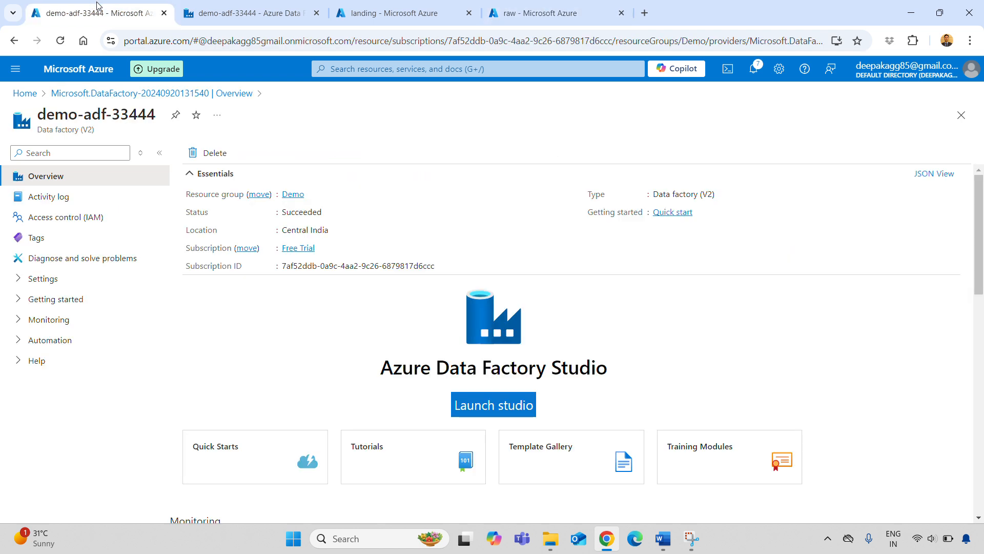
pyautogui.click(251, 8)
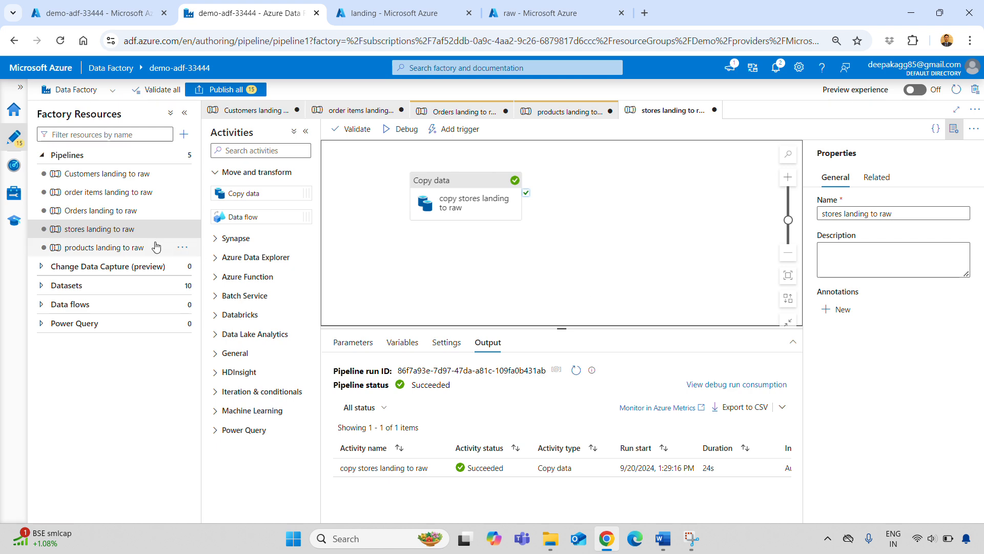
# Copy the Copy data activity of the Customers landing to raw pipeline into the Orders landing to raw pipeline, apart from the existing activity.
pyautogui.click(95, 211)
pyautogui.click(114, 178)
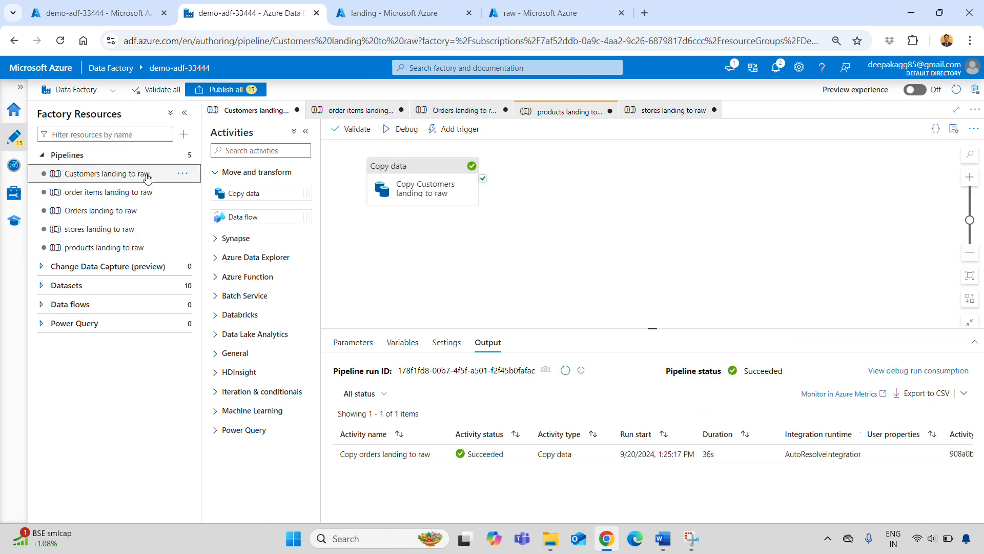
pyautogui.click(423, 169)
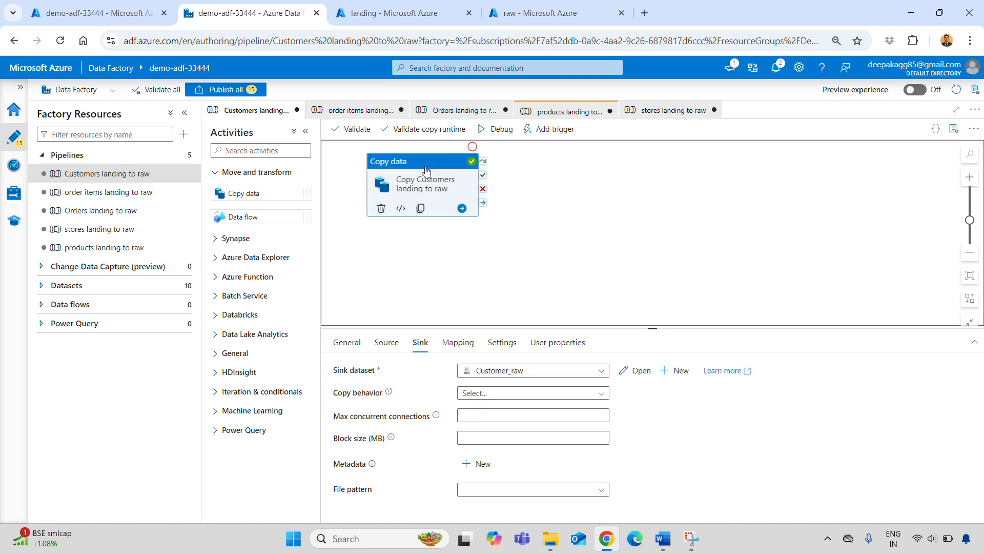
pyautogui.click(102, 211)
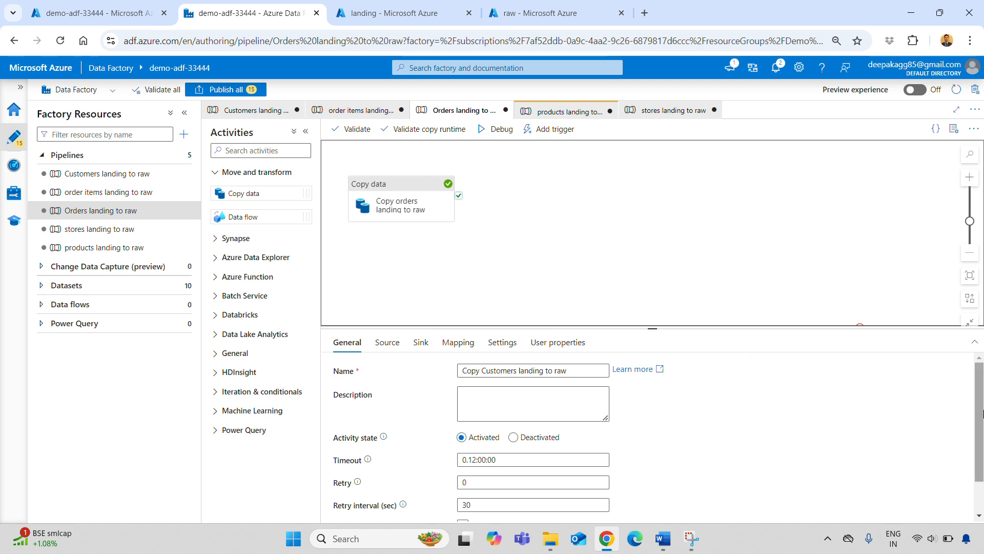
pyautogui.scroll(-1, 408, 255)
pyautogui.moveTo(779, 284); pyautogui.dragTo(657, 195)
pyautogui.scroll(1, 616, 205)
# Copy the Copy data activity of the order items landing to raw pipeline into the Orders landing to raw pipeline.
pyautogui.click(97, 191)
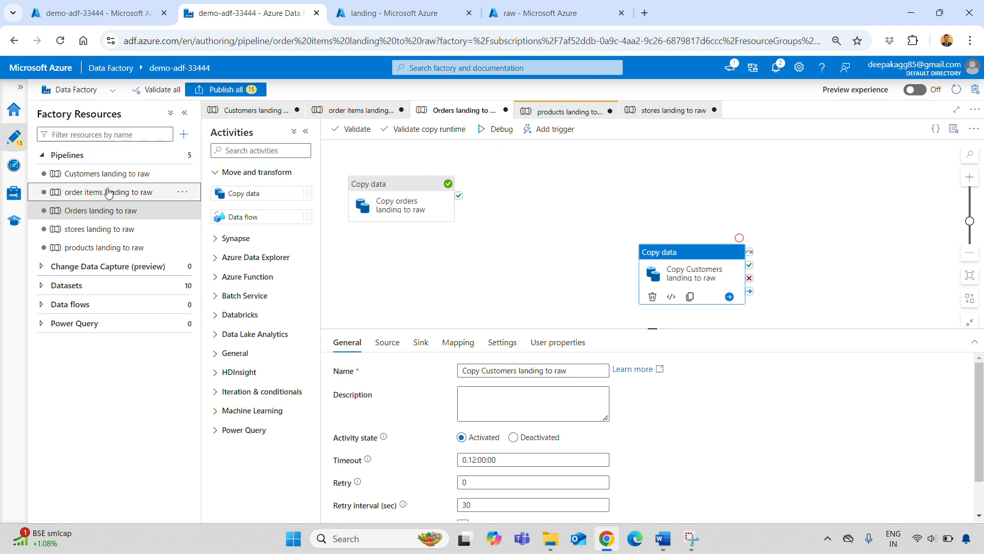
pyautogui.click(374, 174)
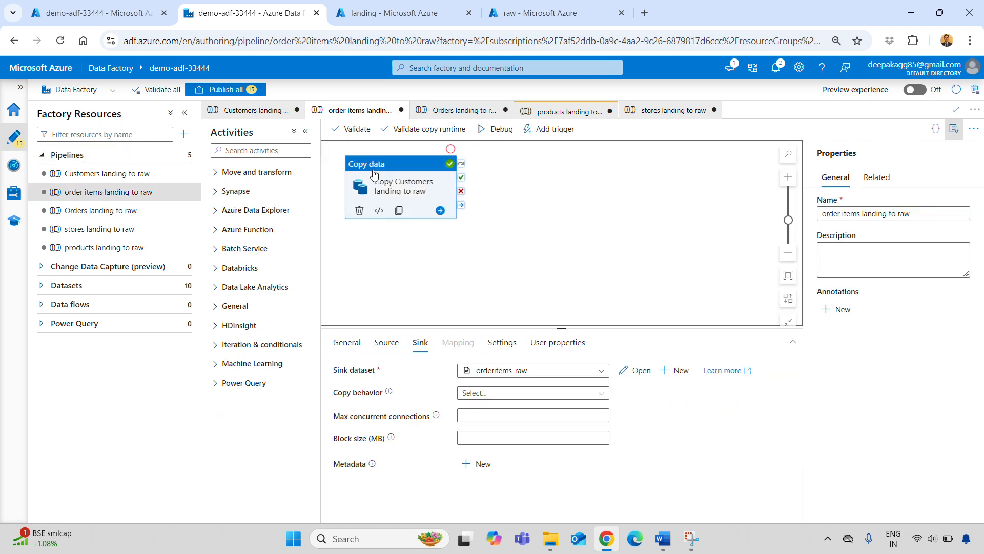
pyautogui.click(102, 210)
pyautogui.click(550, 213)
pyautogui.hotkey('ctrl', 'v')
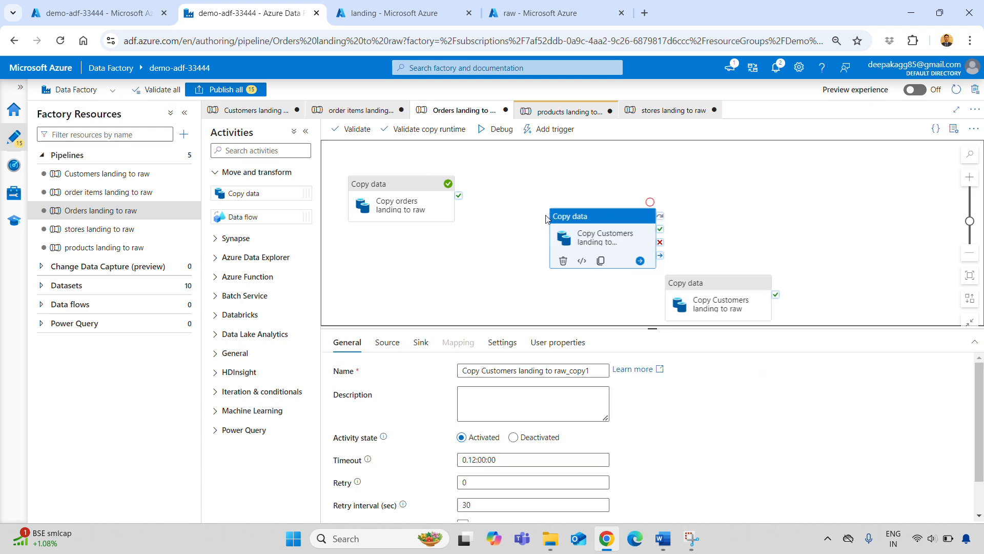
# Copy the copy stores landing to raw activity from the stores pipeline into the Orders landing to raw pipeline.
pyautogui.click(95, 231)
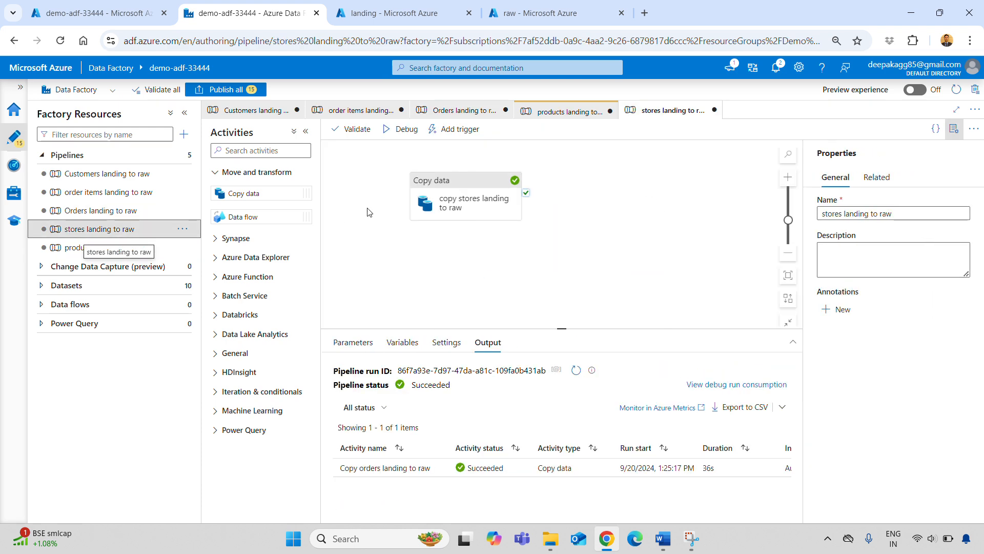
pyautogui.click(435, 198)
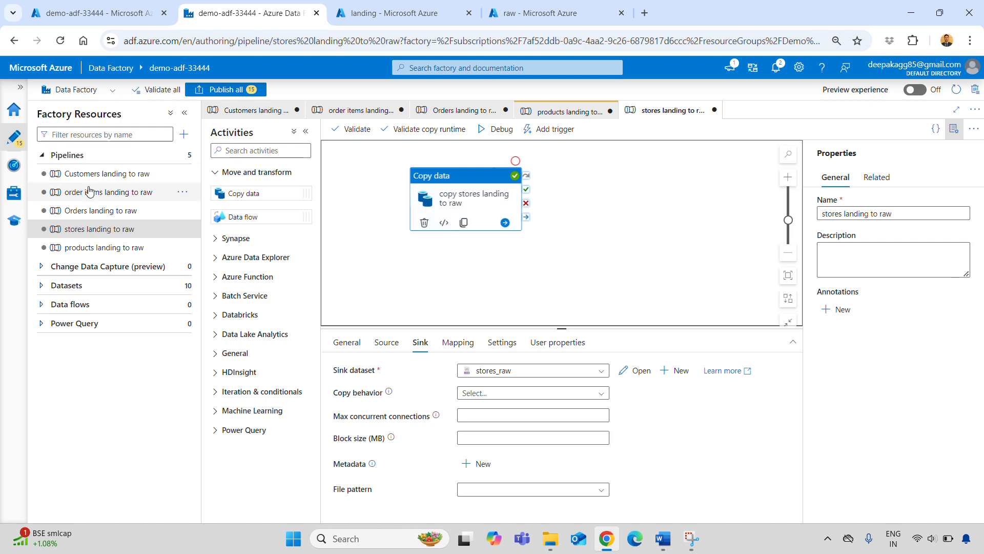
pyautogui.click(71, 210)
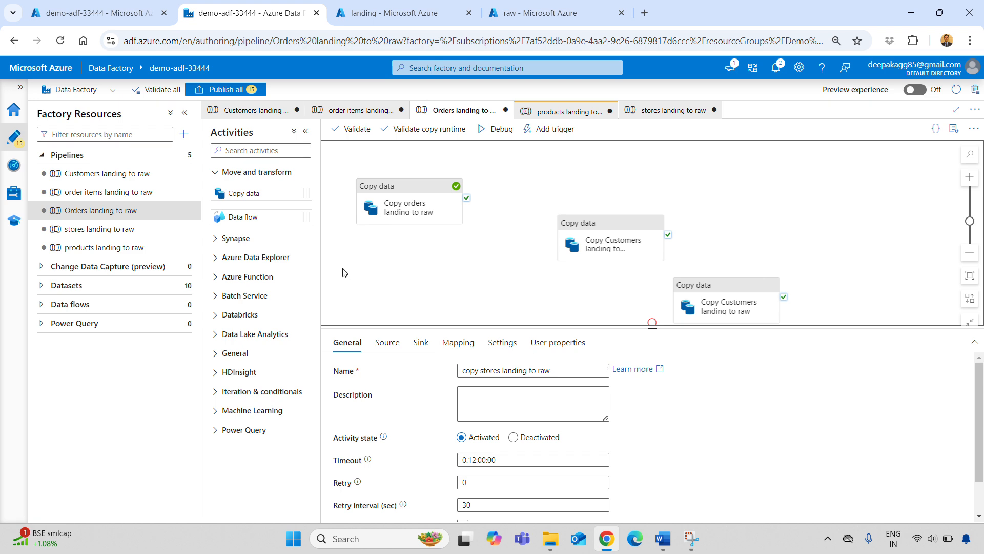
# Try to copy the copy products landing to raw activity from the products pipeline into the Orders landing to raw pipeline.
pyautogui.click(97, 247)
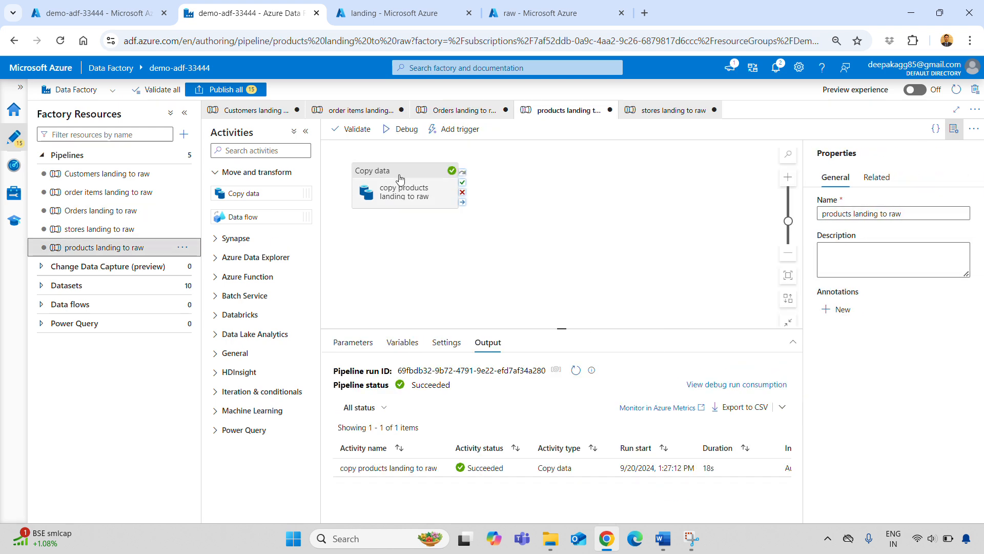
pyautogui.click(347, 197)
pyautogui.click(136, 214)
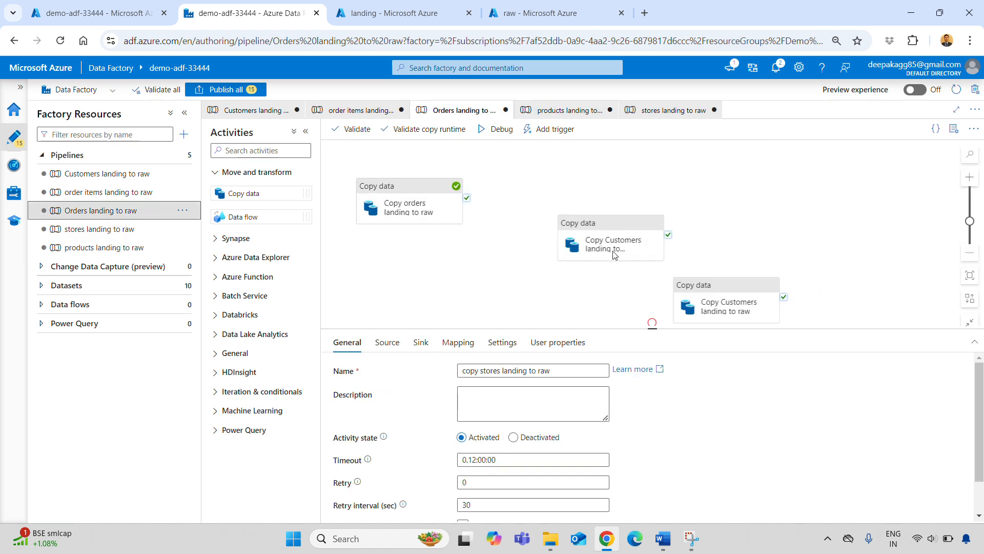
pyautogui.click(539, 285)
# Enlarge the Orders landing to raw pipeline's canvas by shrinking the output pane, and check which copy activities it contains.
pyautogui.scroll(-1, 539, 284)
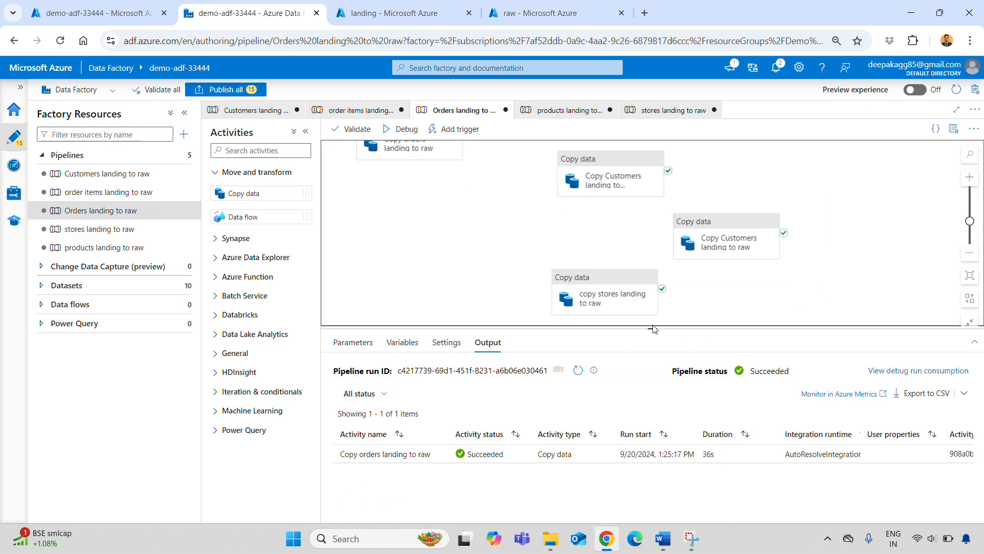
pyautogui.moveTo(651, 333); pyautogui.dragTo(657, 524)
pyautogui.scroll(3, 647, 410)
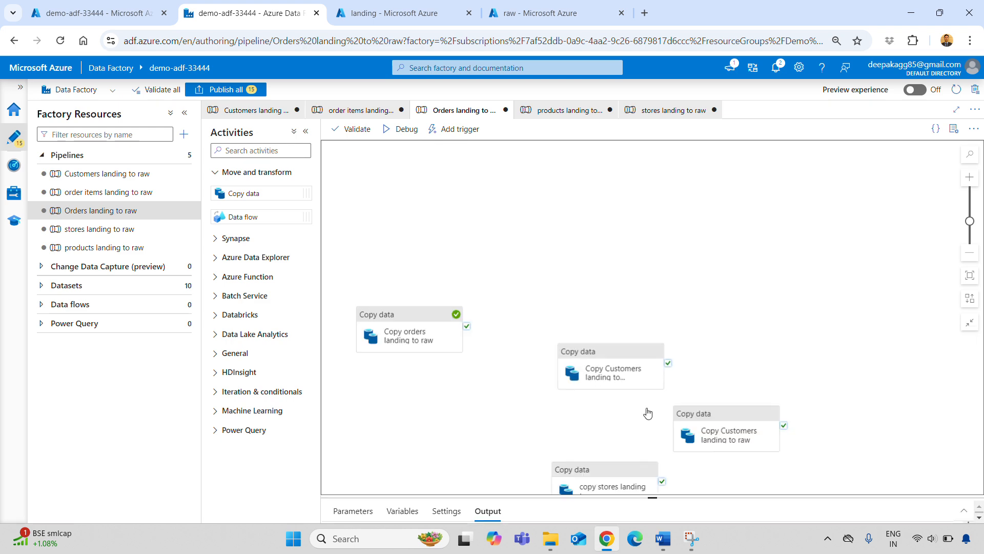
pyautogui.scroll(-1, 645, 409)
pyautogui.scroll(-1, 644, 411)
pyautogui.moveTo(803, 405); pyautogui.dragTo(817, 373)
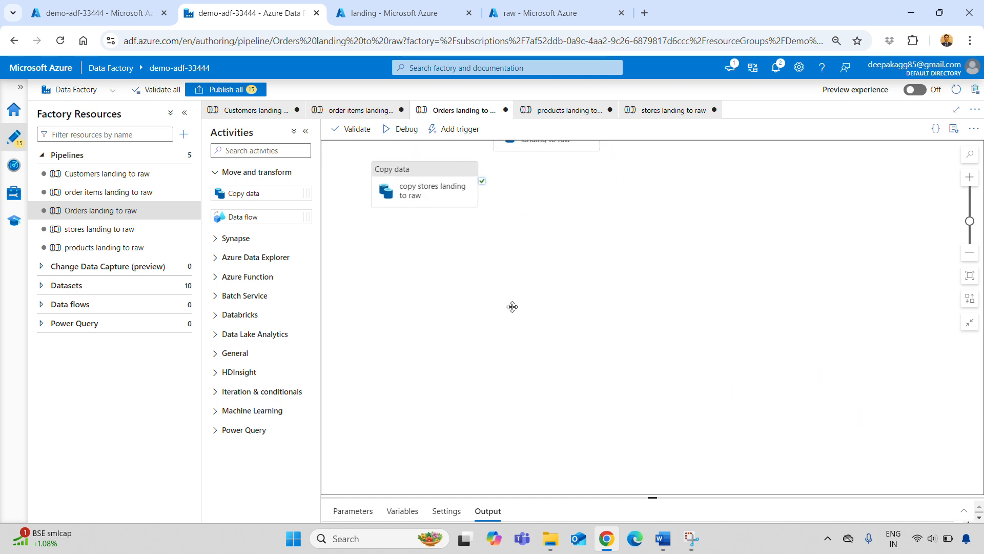
pyautogui.moveTo(325, 321); pyautogui.dragTo(355, 323)
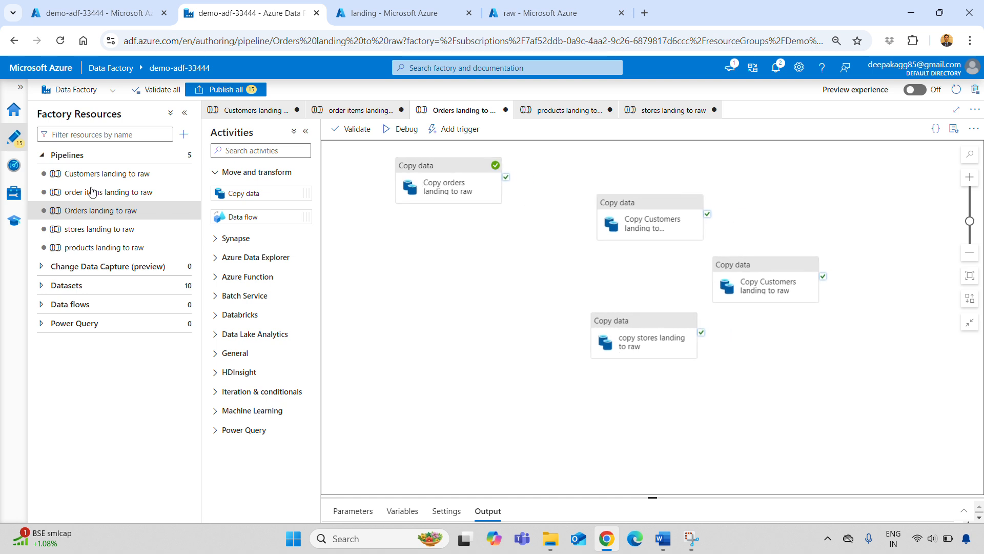
# Add another copy of the order items pipeline's Copy data activity to the Orders landing to raw pipeline, below the Copy orders activity.
pyautogui.moveTo(617, 224)
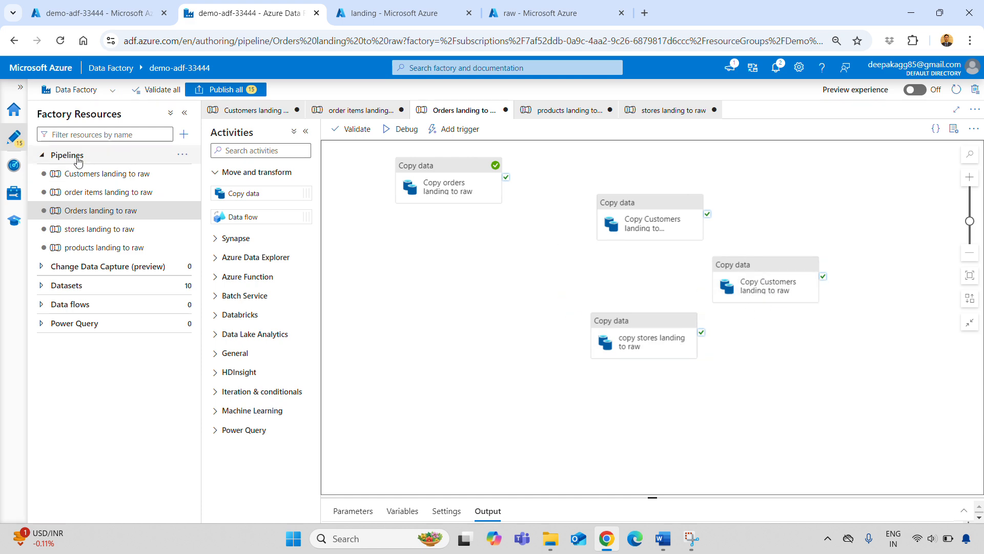
pyautogui.click(100, 198)
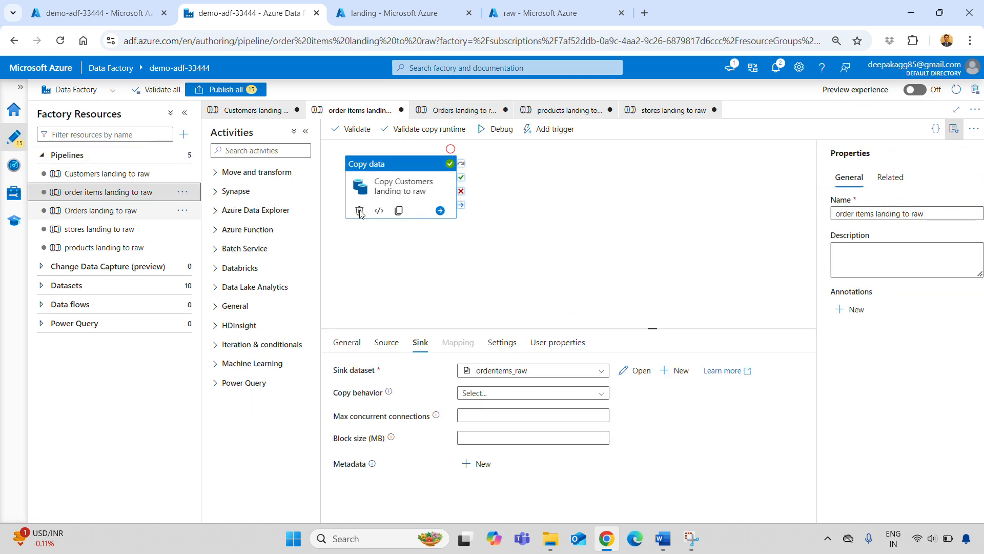
pyautogui.click(599, 204)
pyautogui.click(402, 170)
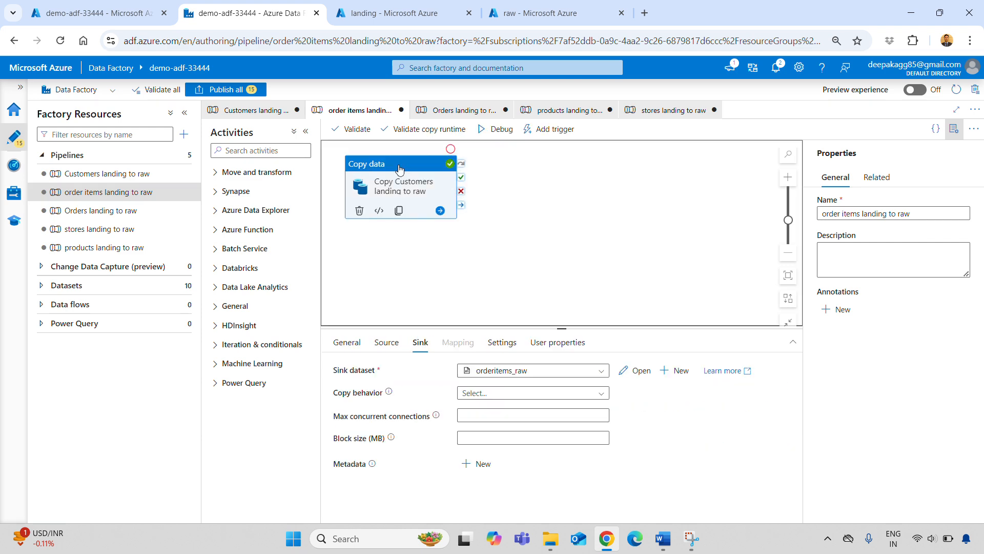
pyautogui.click(102, 211)
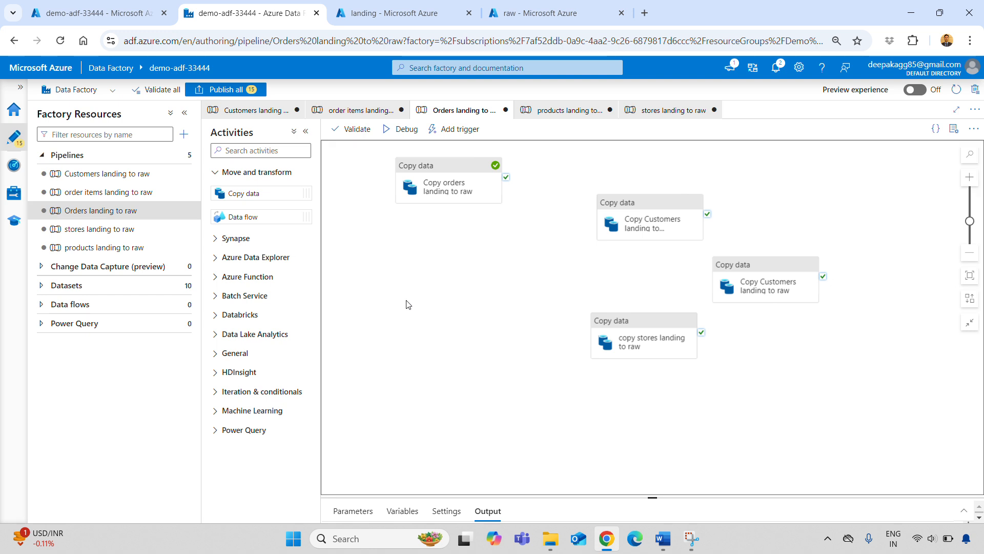
pyautogui.hotkey('ctrl', 'v')
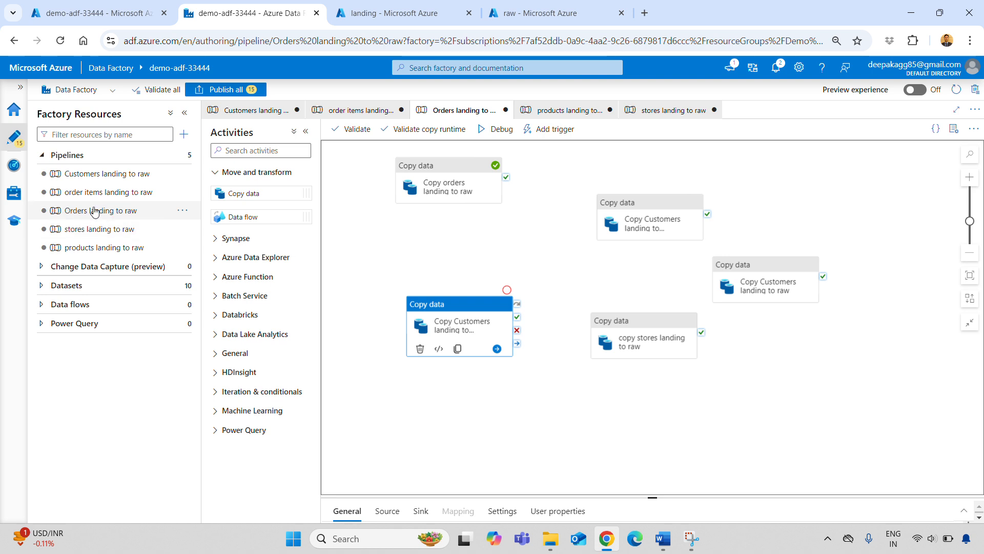
# Delete the Customers landing to raw pipeline.
pyautogui.click(97, 174)
pyautogui.click(186, 175)
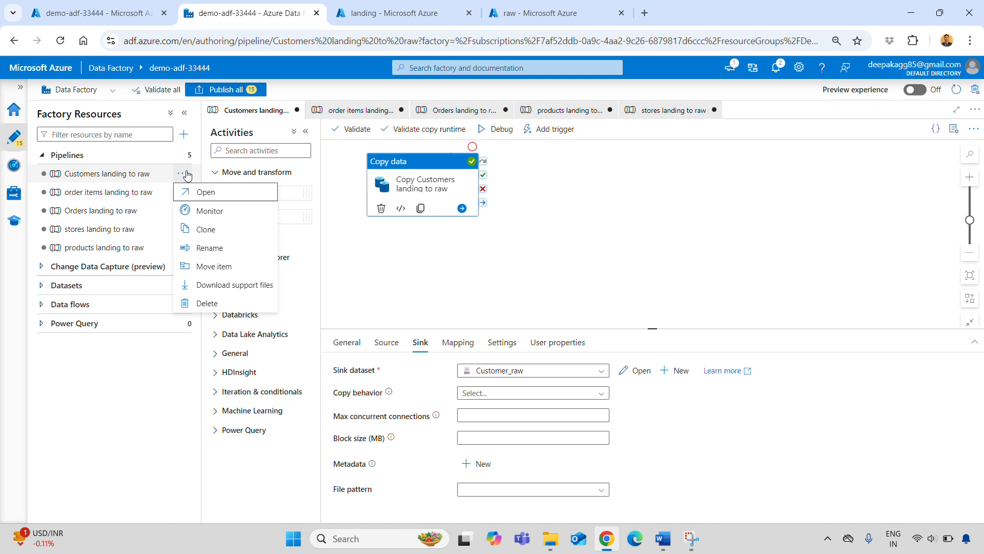
pyautogui.click(204, 303)
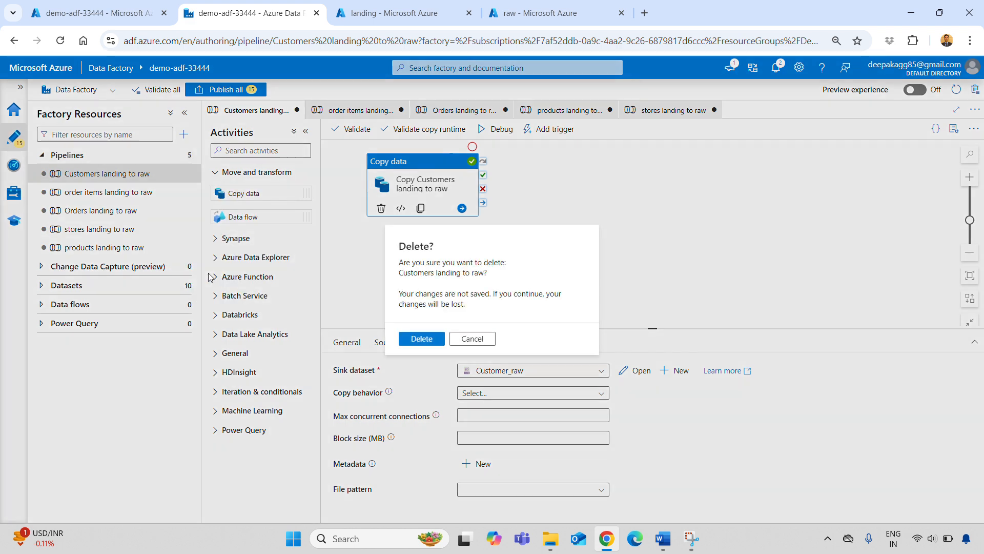
pyautogui.click(421, 338)
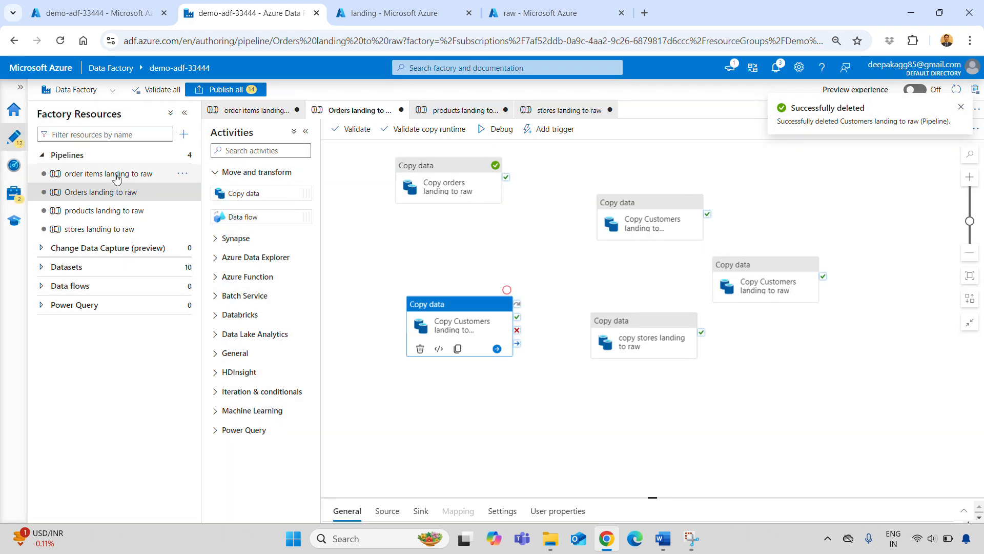
# Delete the order items landing to raw pipeline.
pyautogui.click(174, 176)
pyautogui.click(182, 173)
pyautogui.click(204, 303)
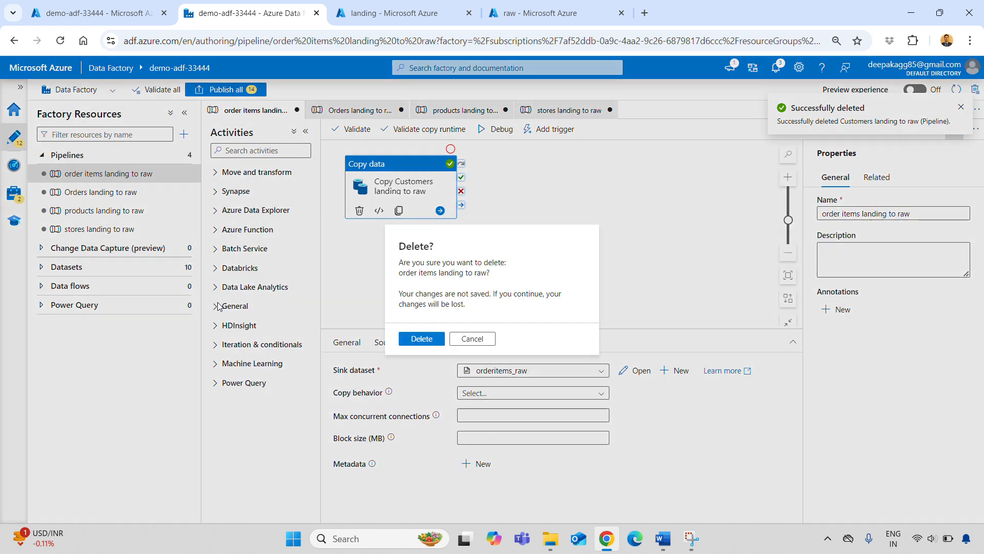
pyautogui.click(415, 340)
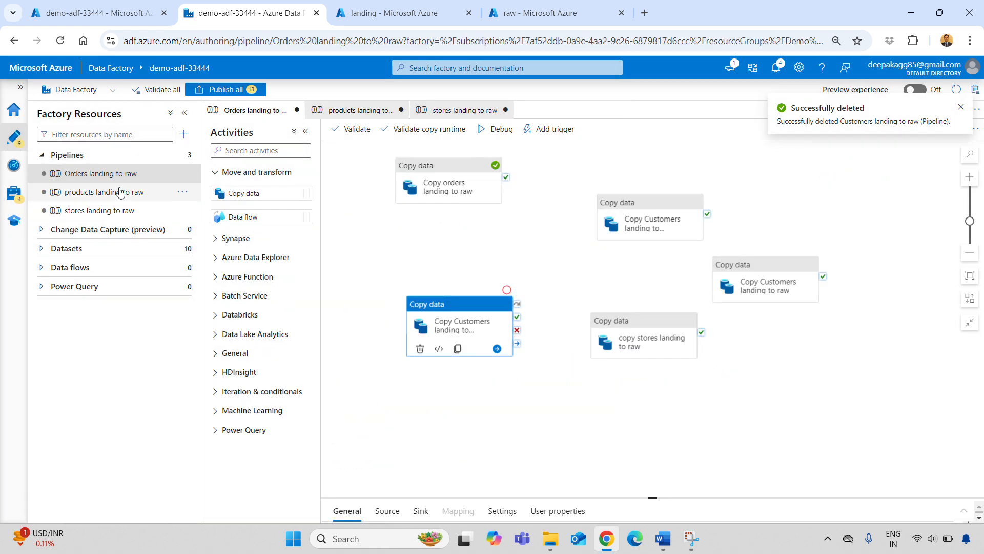
# Delete the products landing to raw pipeline.
pyautogui.click(78, 195)
pyautogui.click(182, 192)
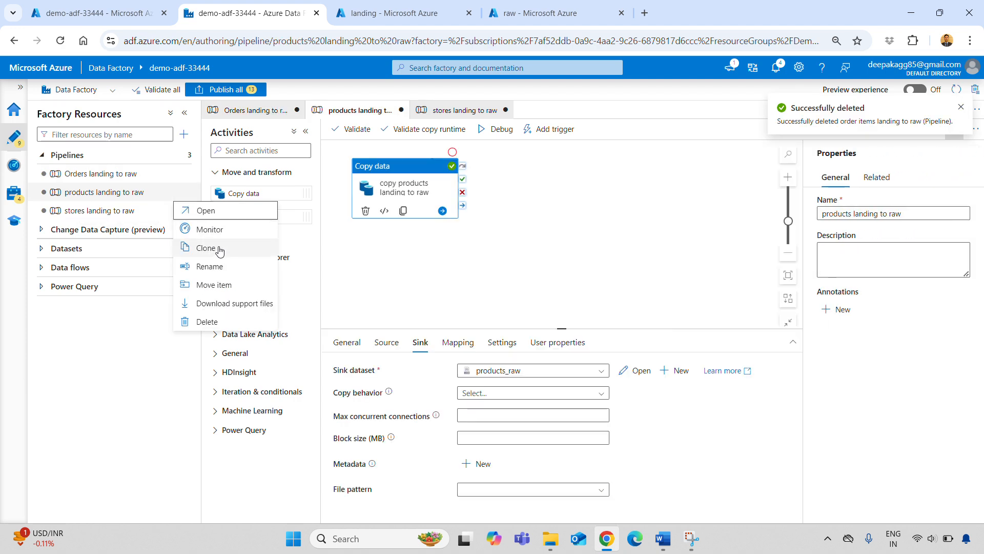
pyautogui.click(208, 322)
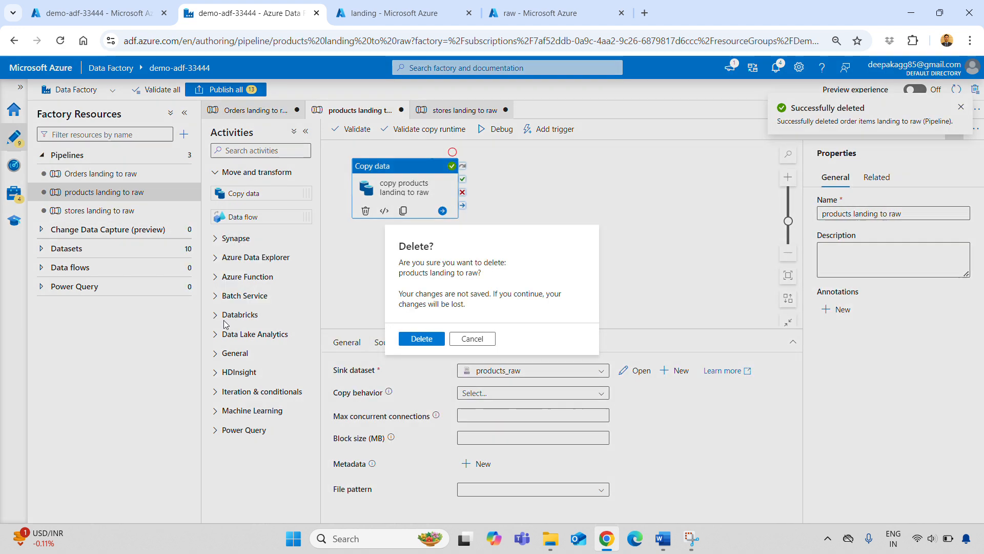
pyautogui.click(416, 340)
# Delete the stores landing to raw pipeline.
pyautogui.click(177, 192)
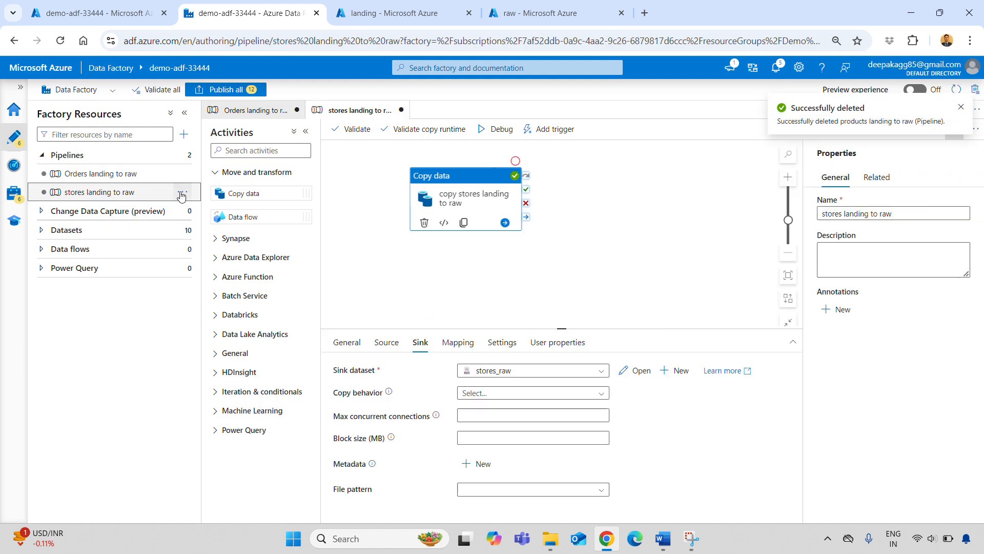
pyautogui.click(182, 192)
pyautogui.click(208, 322)
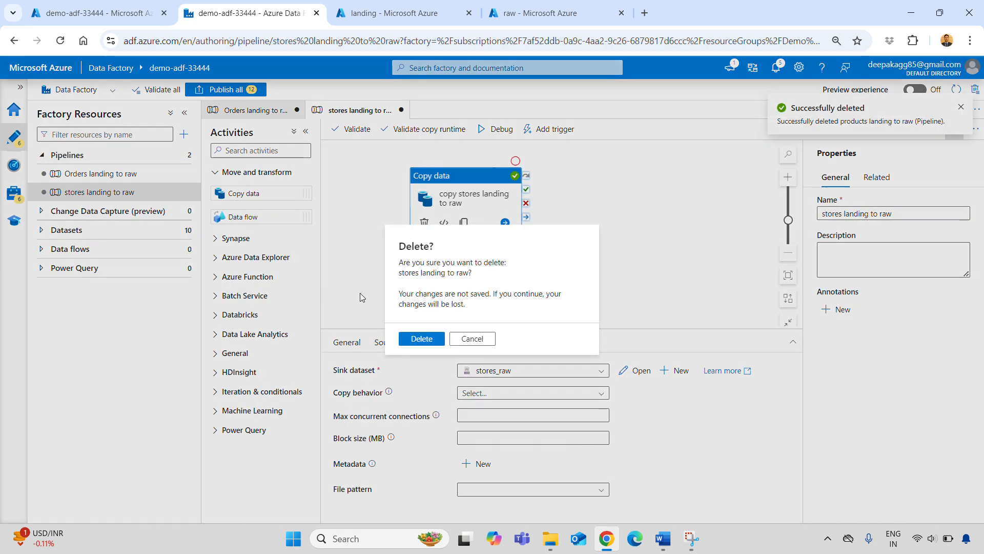
pyautogui.click(417, 340)
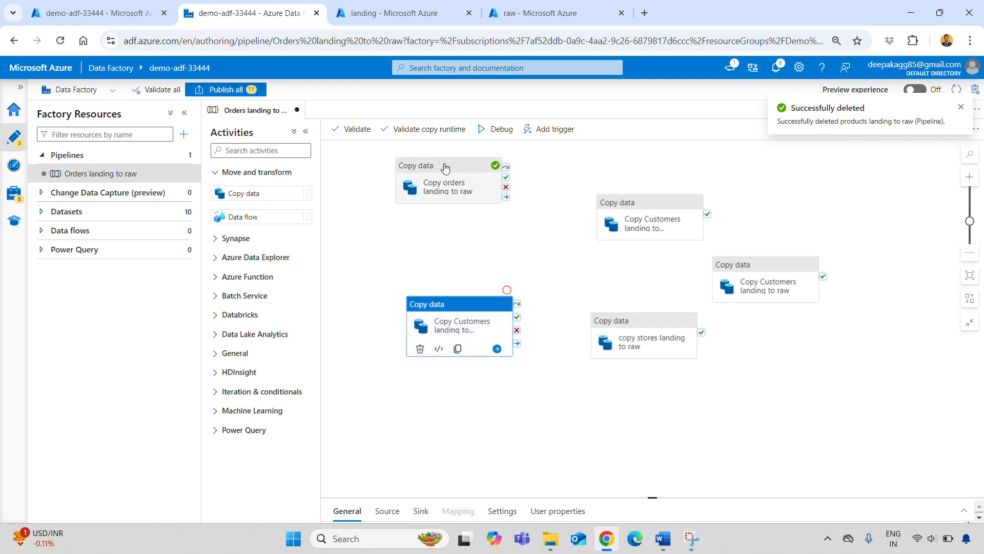
# Collapse the resources and activities panes, arrange the five copy activities in a row on the canvas, and enlarge the output pane.
pyautogui.moveTo(447, 169); pyautogui.dragTo(392, 193)
pyautogui.click(184, 113)
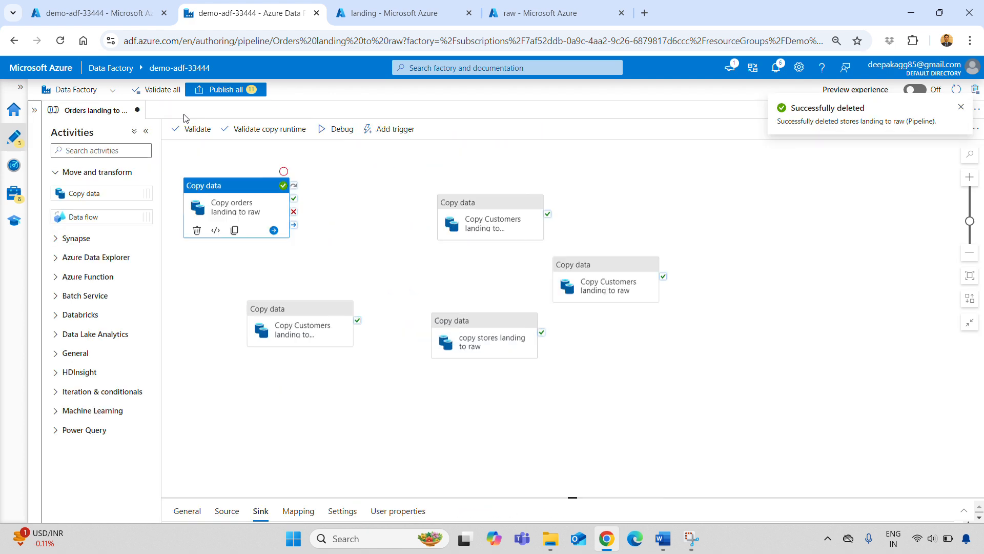
pyautogui.click(145, 135)
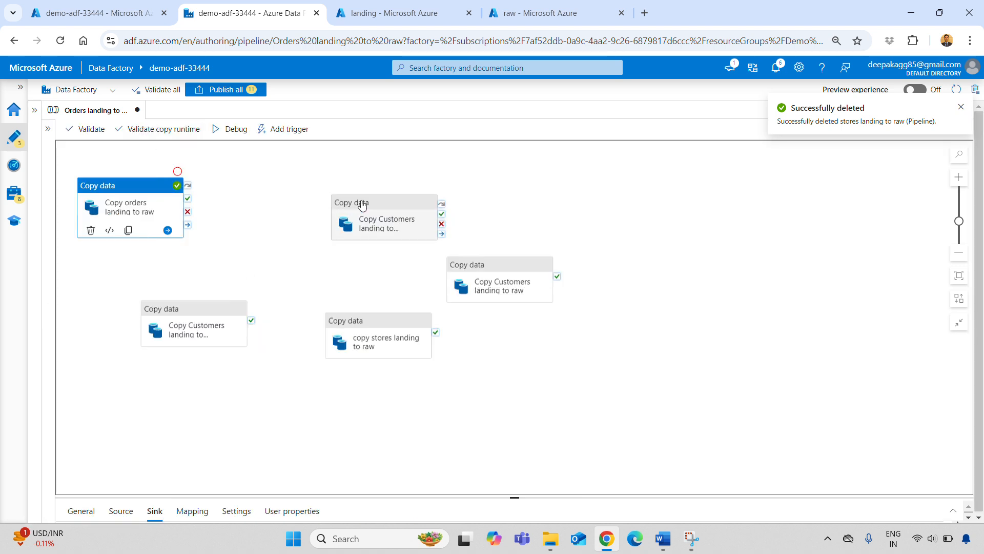
pyautogui.moveTo(362, 203); pyautogui.dragTo(290, 195)
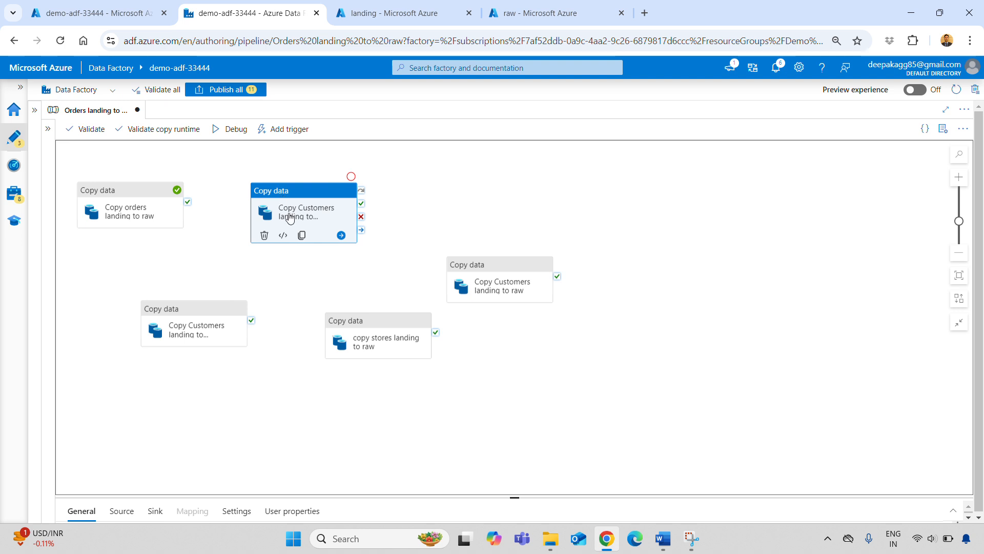
pyautogui.moveTo(194, 313); pyautogui.dragTo(450, 195)
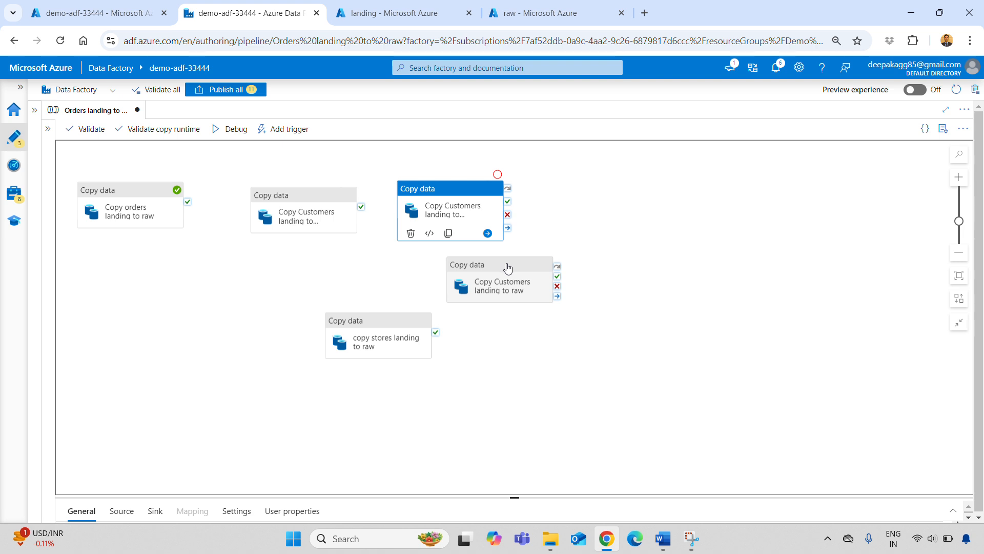
pyautogui.moveTo(511, 265); pyautogui.dragTo(617, 173)
pyautogui.moveTo(293, 196); pyautogui.dragTo(763, 190)
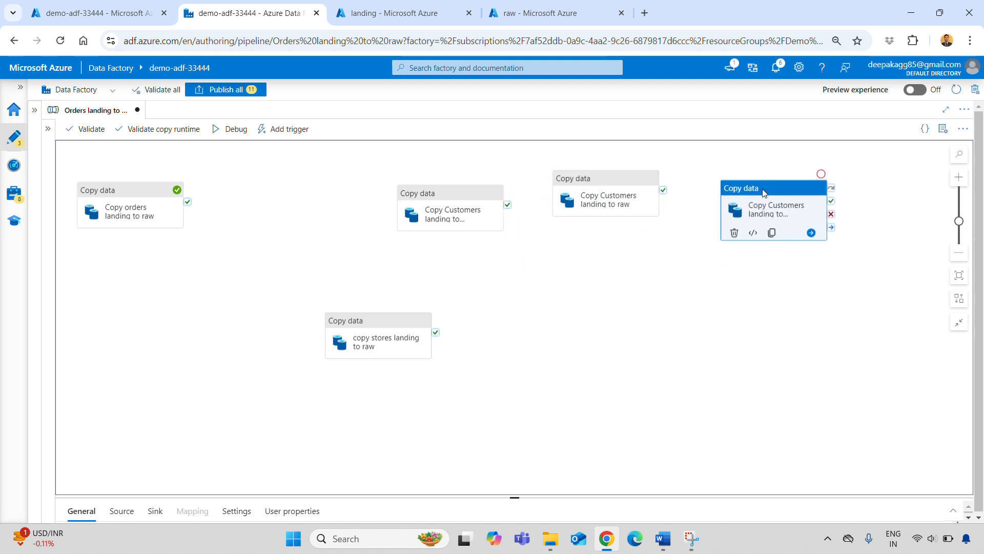
pyautogui.moveTo(310, 258); pyautogui.dragTo(279, 187)
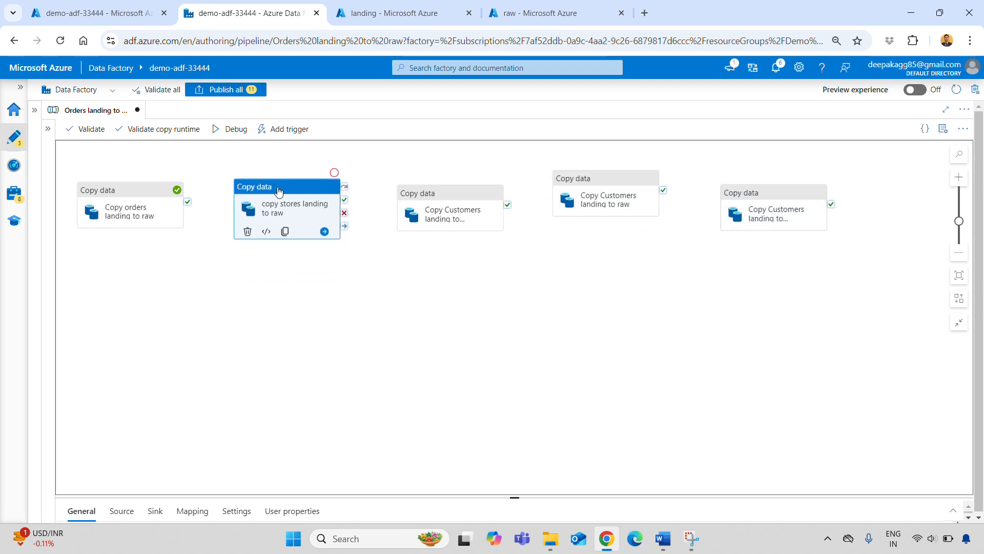
pyautogui.click(564, 315)
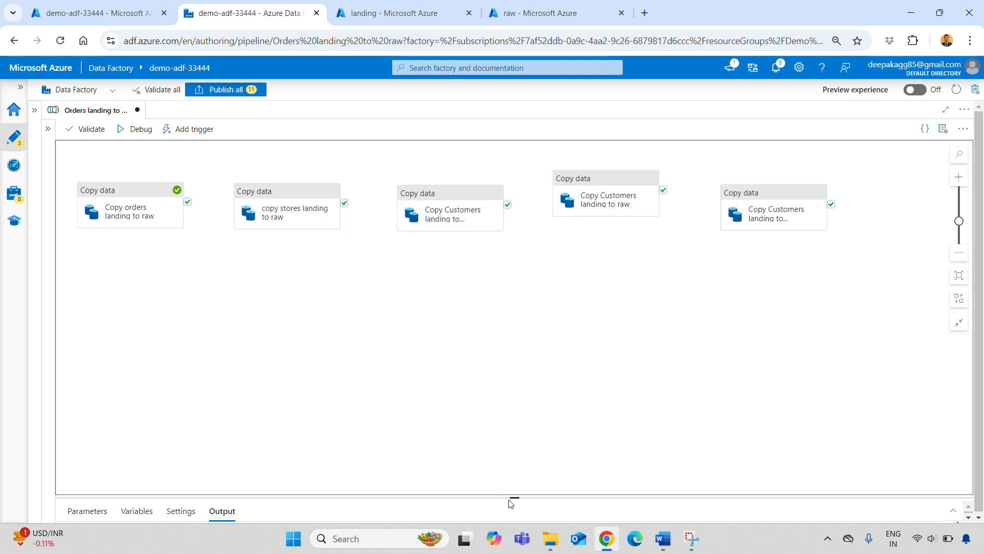
pyautogui.moveTo(511, 503); pyautogui.dragTo(441, 309)
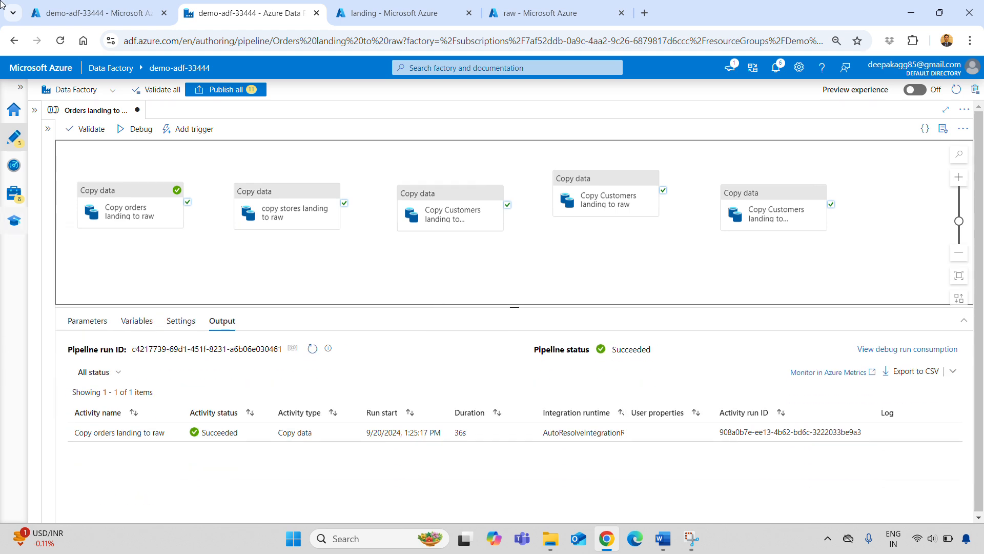
# Switch to the Word task document, review the item on merging 5 copy activities into 1 pipeline, and return to Data Factory.
pyautogui.click(671, 548)
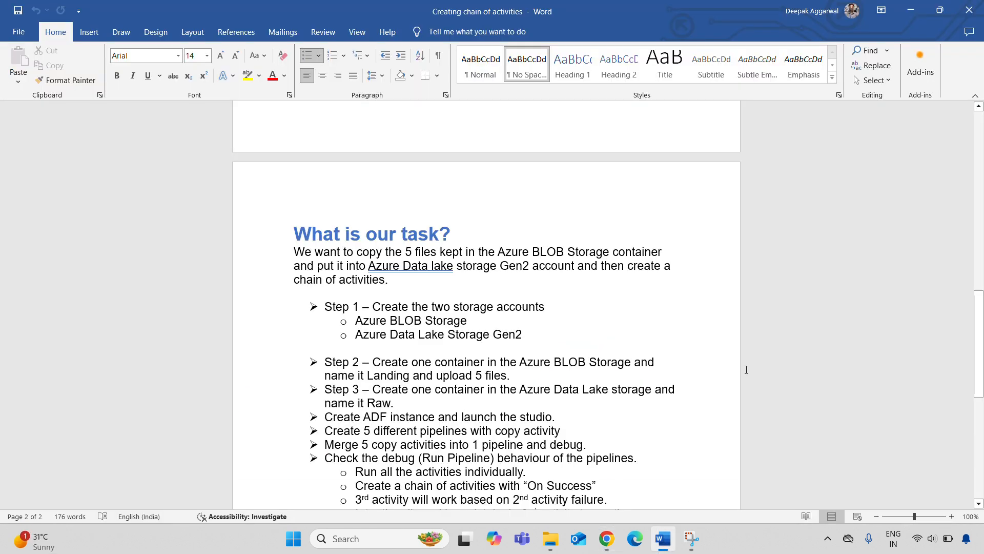
pyautogui.scroll(-3, 342, 493)
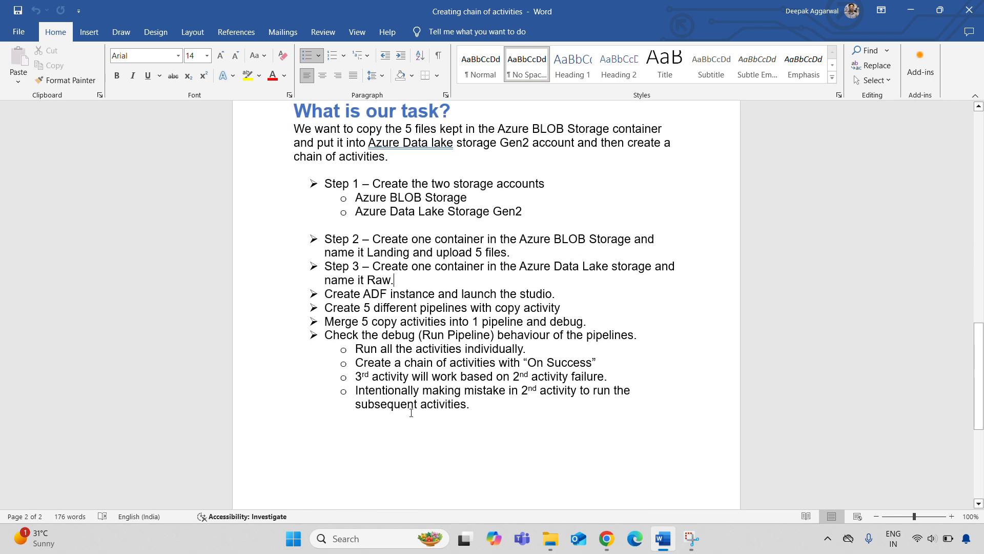
pyautogui.moveTo(340, 323); pyautogui.dragTo(550, 323)
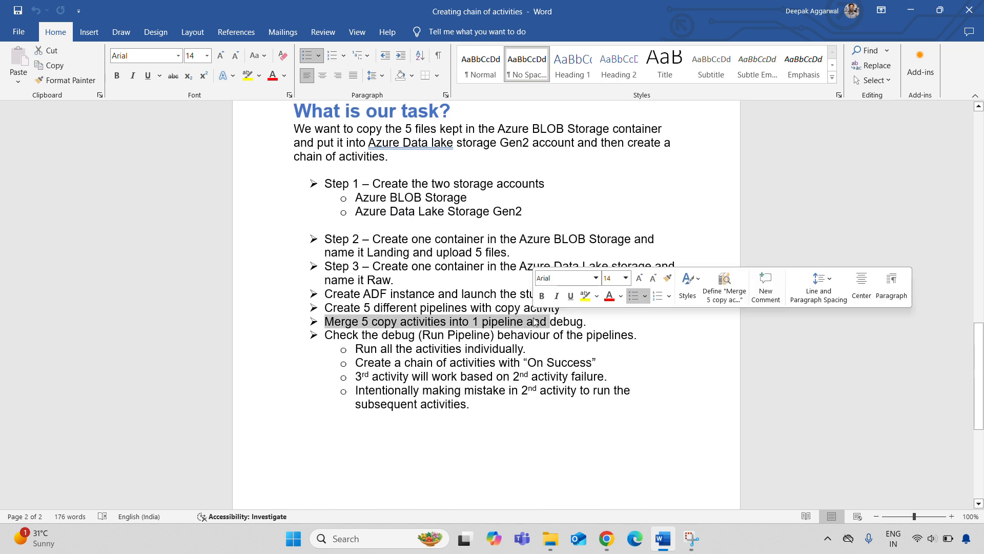
pyautogui.click(561, 335)
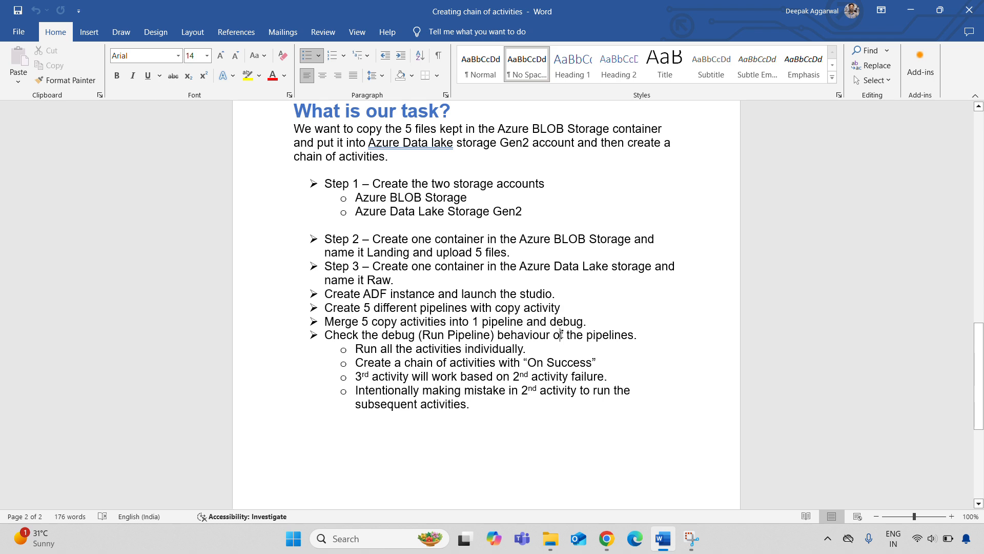
pyautogui.hotkey('alt', 'Tab')
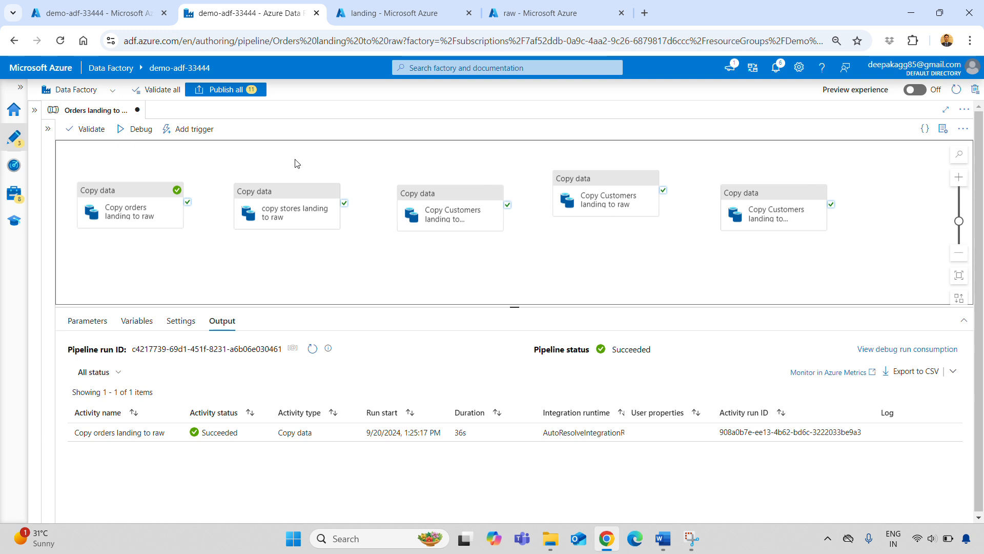
# Debug the merged pipeline with its five unchained copy activities and keep refreshing the run status to monitor it.
pyautogui.click(143, 131)
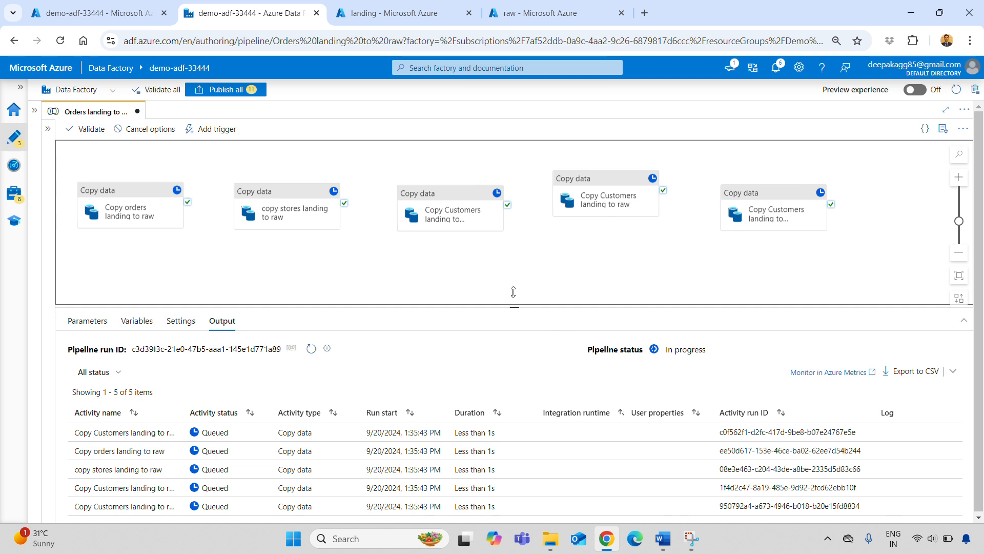
pyautogui.moveTo(513, 292); pyautogui.dragTo(503, 265)
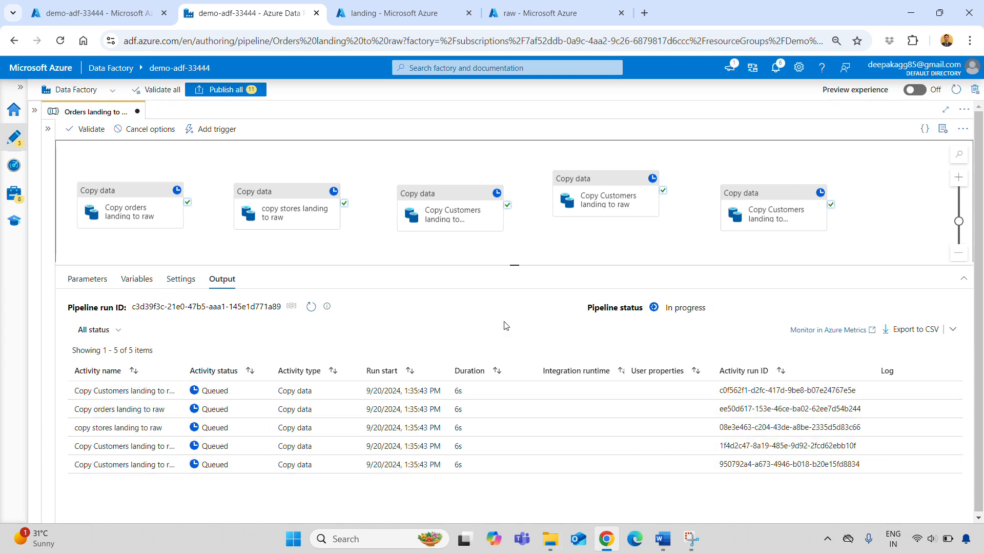
pyautogui.click(312, 307)
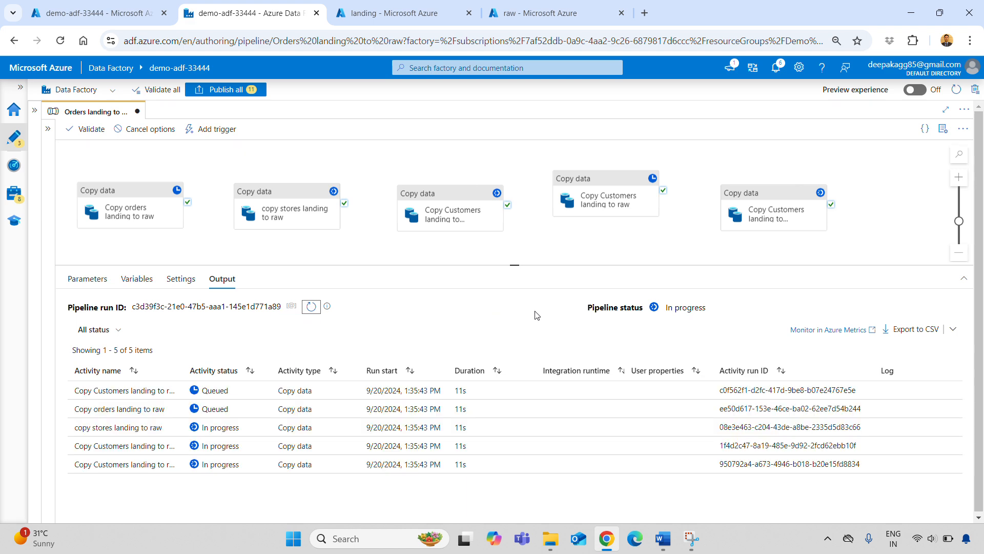
pyautogui.click(310, 307)
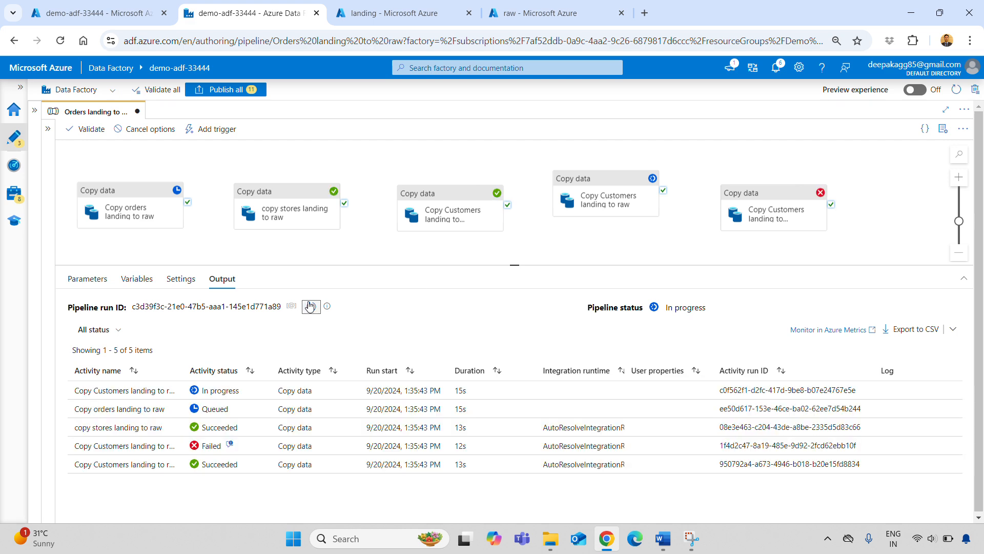
pyautogui.click(309, 306)
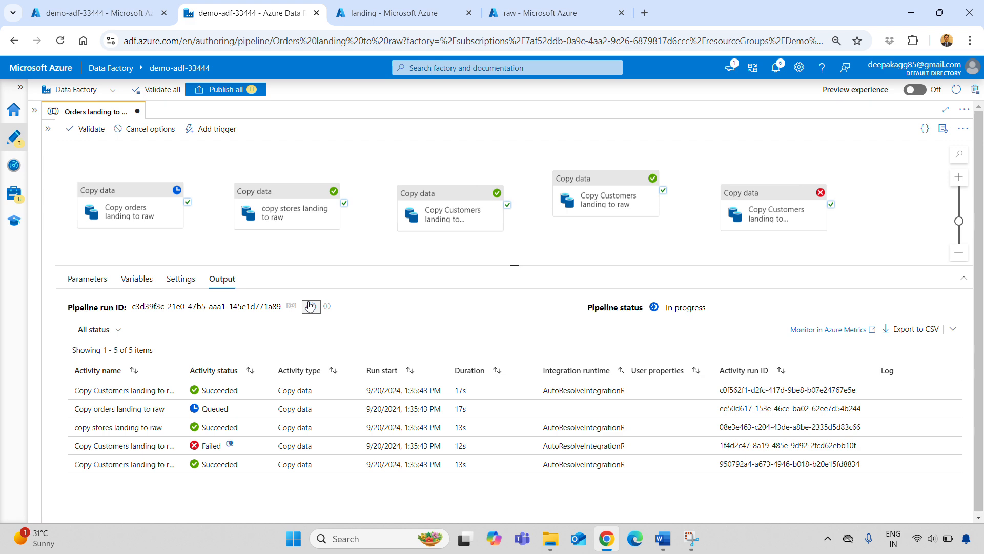
pyautogui.click(309, 306)
pyautogui.click(310, 306)
pyautogui.click(312, 306)
pyautogui.click(311, 307)
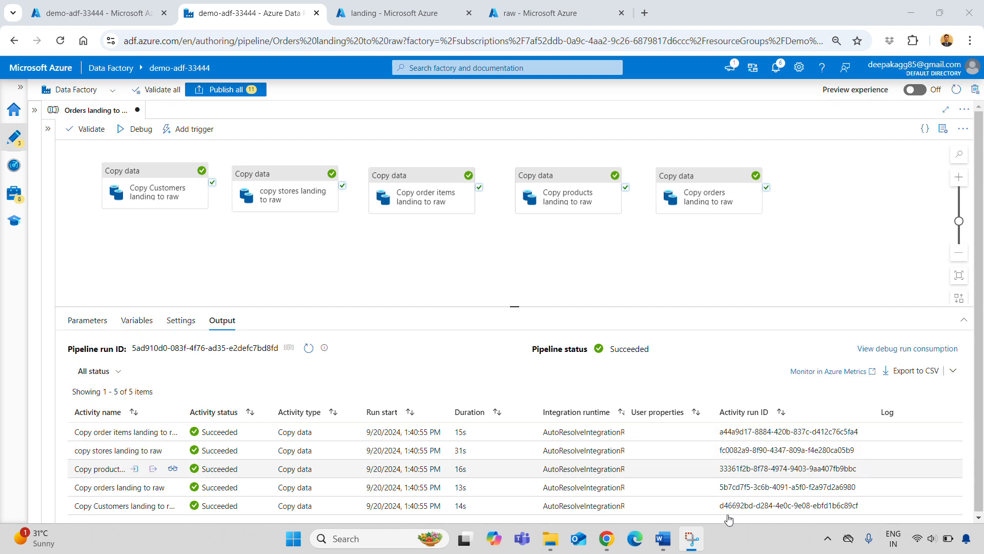
# Switch to Word to read the task item on creating a chain of activities with "On Success", and return to Data Factory.
pyautogui.click(663, 538)
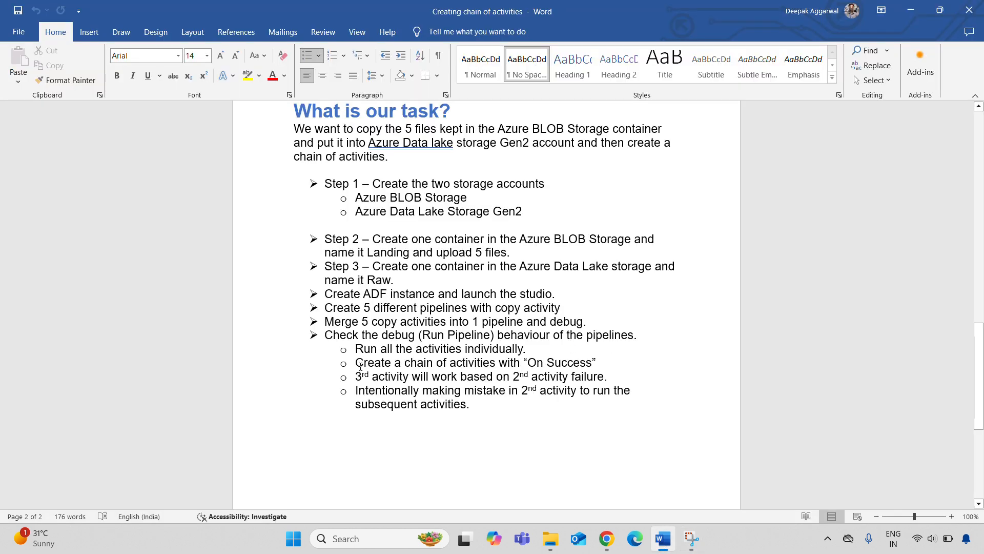
pyautogui.moveTo(357, 362); pyautogui.dragTo(593, 363)
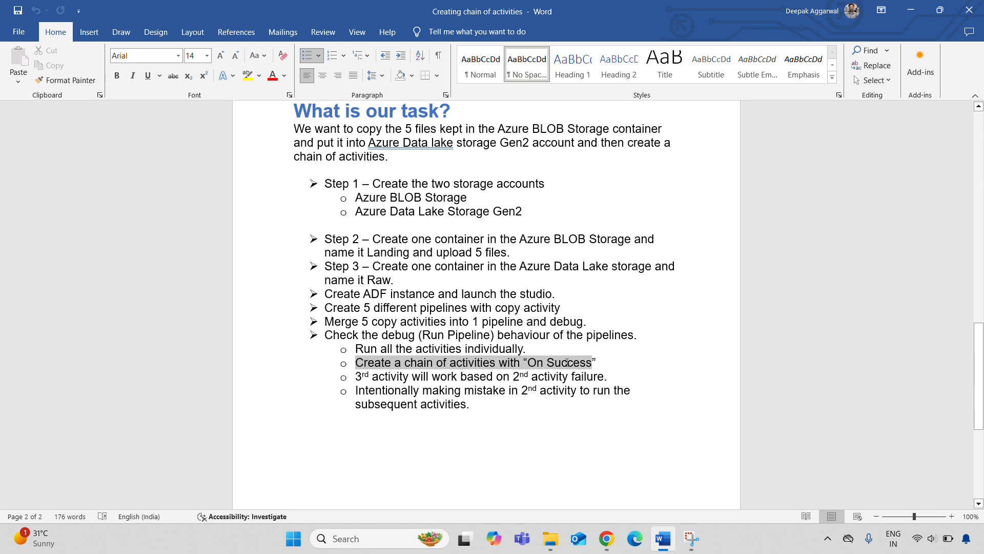
pyautogui.click(488, 368)
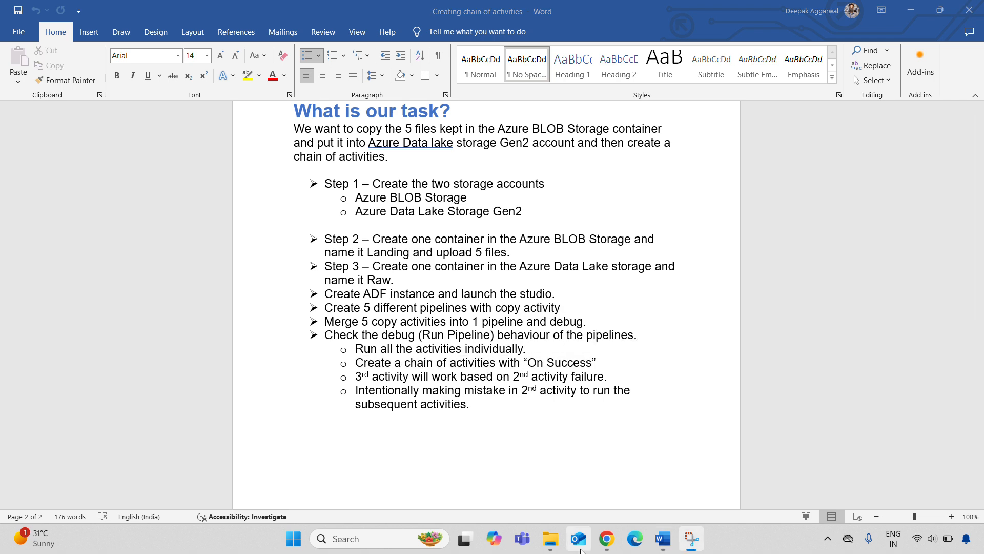
pyautogui.click(603, 544)
# Spread the orders, products, order items and stores copy activities further apart to leave room for connectors.
pyautogui.moveTo(137, 200)
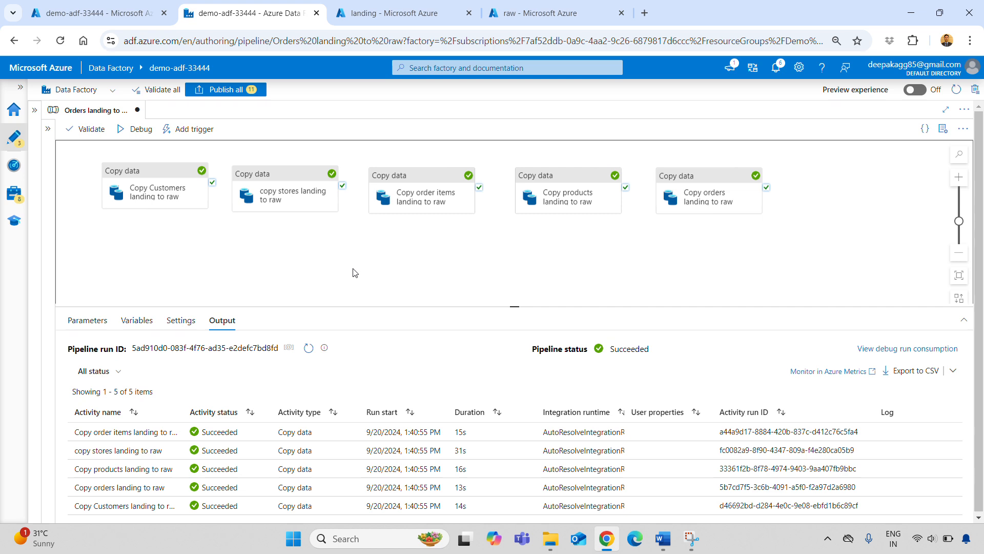
pyautogui.moveTo(687, 177); pyautogui.dragTo(756, 174)
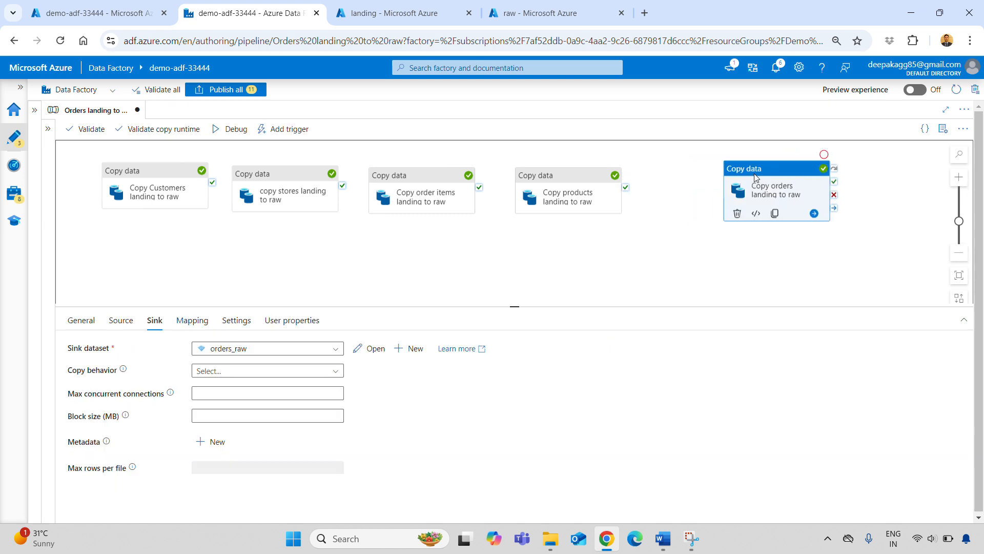
pyautogui.moveTo(559, 175); pyautogui.dragTo(626, 172)
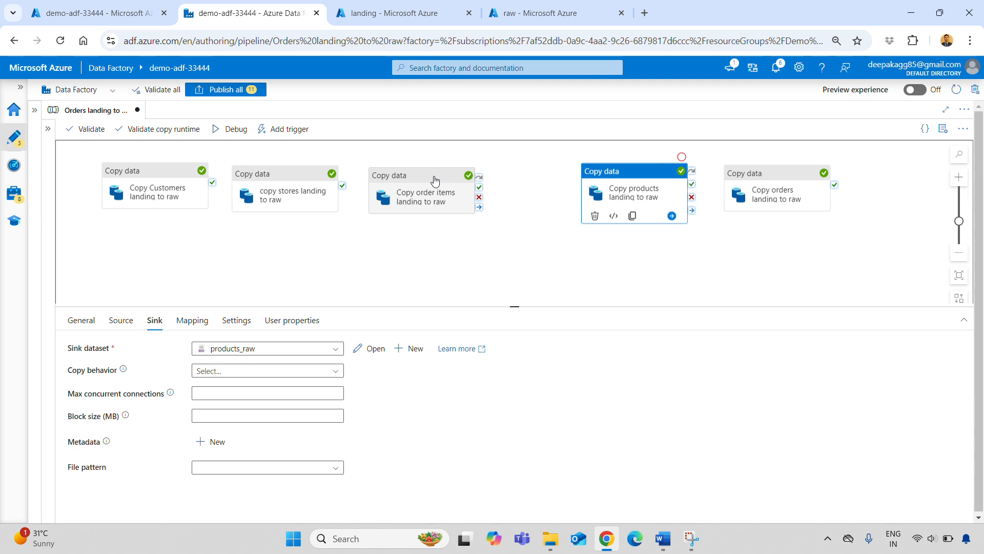
pyautogui.moveTo(436, 182); pyautogui.dragTo(493, 178)
pyautogui.moveTo(300, 178); pyautogui.dragTo(346, 170)
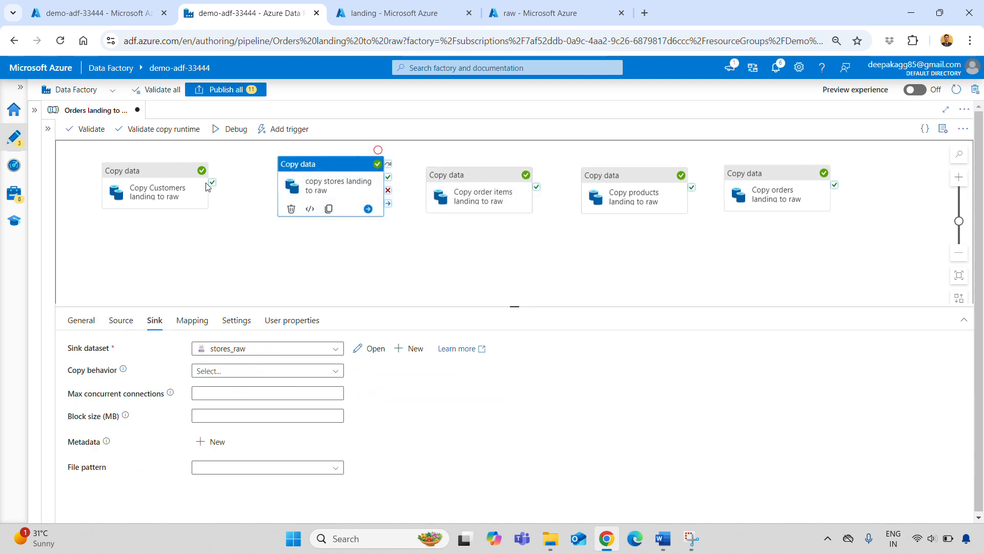
# Chain the copy activities with On Success dependencies in the order Customers, stores, order items, products, orders, placing Customers slightly lower.
pyautogui.moveTo(214, 183); pyautogui.dragTo(298, 188)
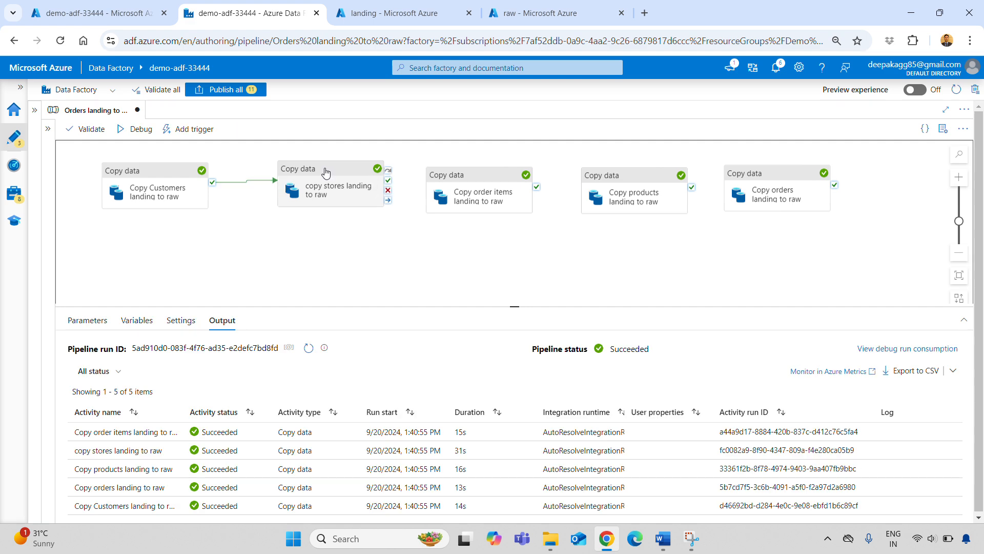
pyautogui.moveTo(154, 177); pyautogui.dragTo(123, 215)
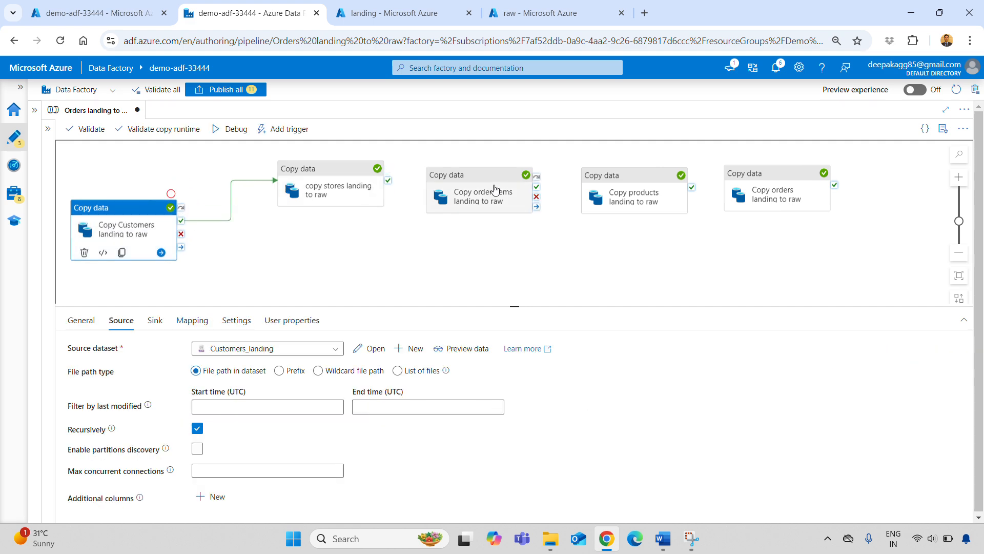
pyautogui.moveTo(387, 181); pyautogui.dragTo(416, 204)
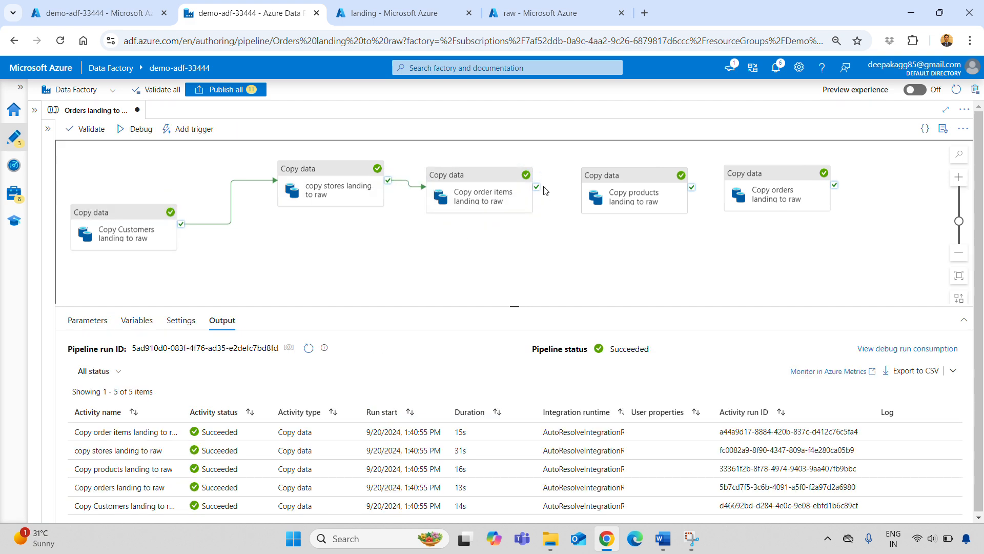
pyautogui.moveTo(536, 187); pyautogui.dragTo(591, 196)
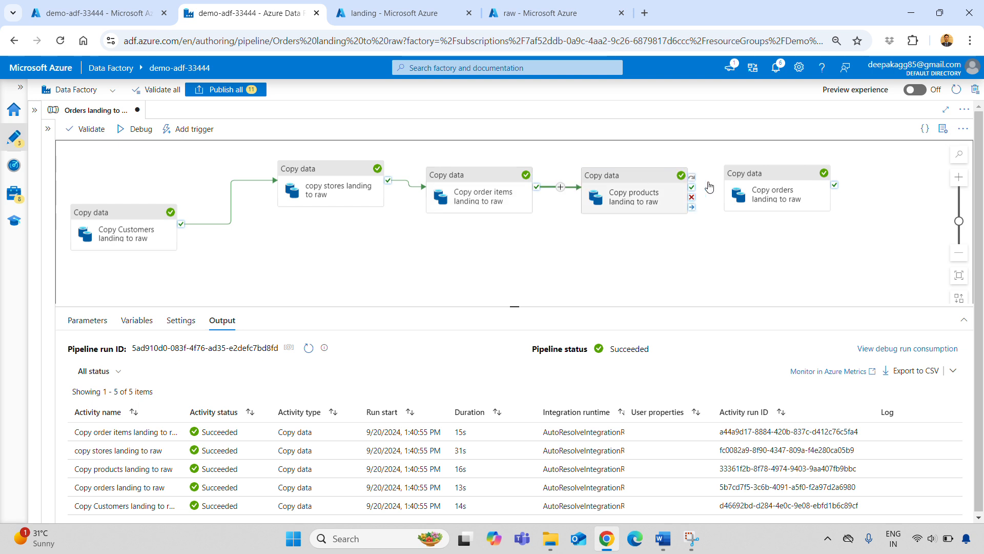
pyautogui.moveTo(691, 187); pyautogui.dragTo(729, 195)
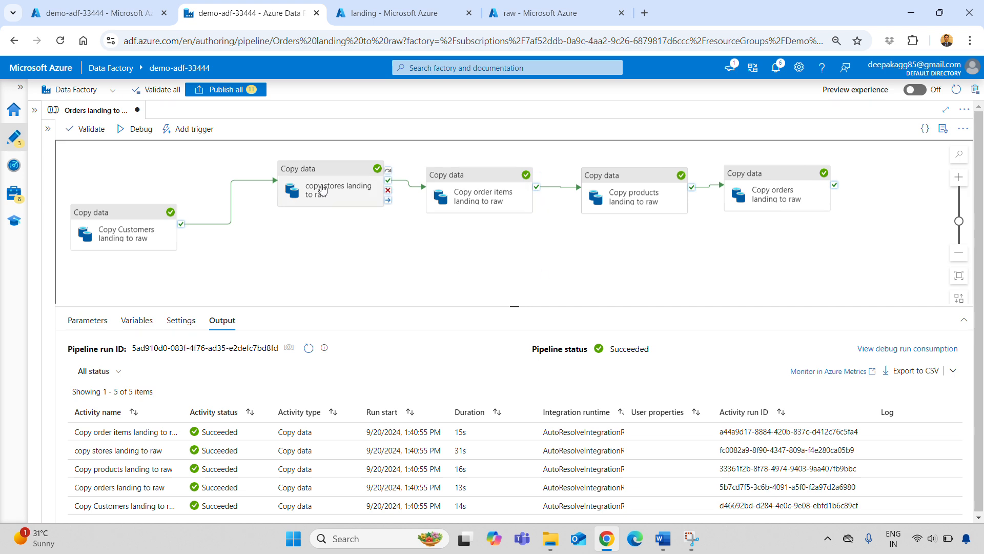
# Lower the order items and orders activities on the canvas to stagger the chain, and start a debug run of the pipeline.
pyautogui.moveTo(461, 169); pyautogui.dragTo(481, 247)
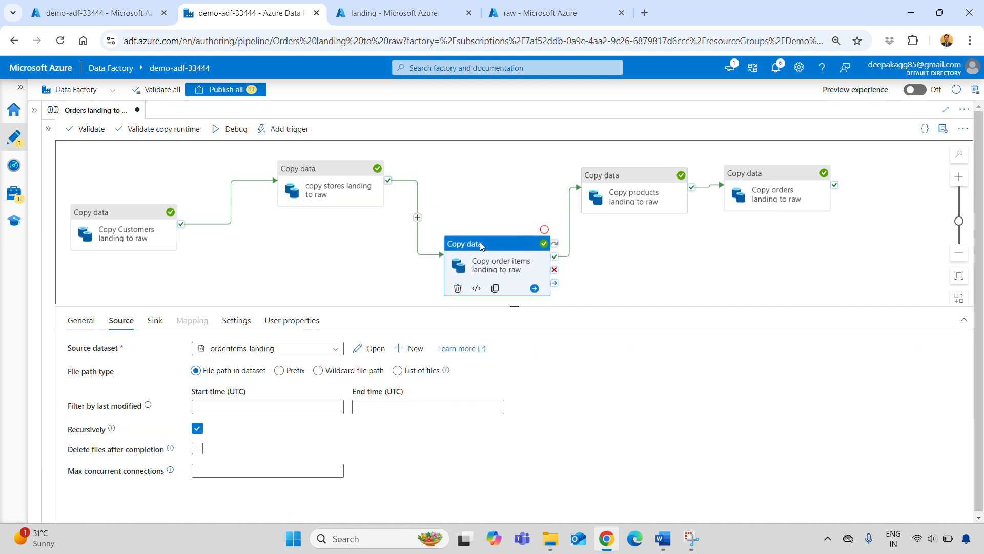
pyautogui.moveTo(763, 188); pyautogui.dragTo(822, 223)
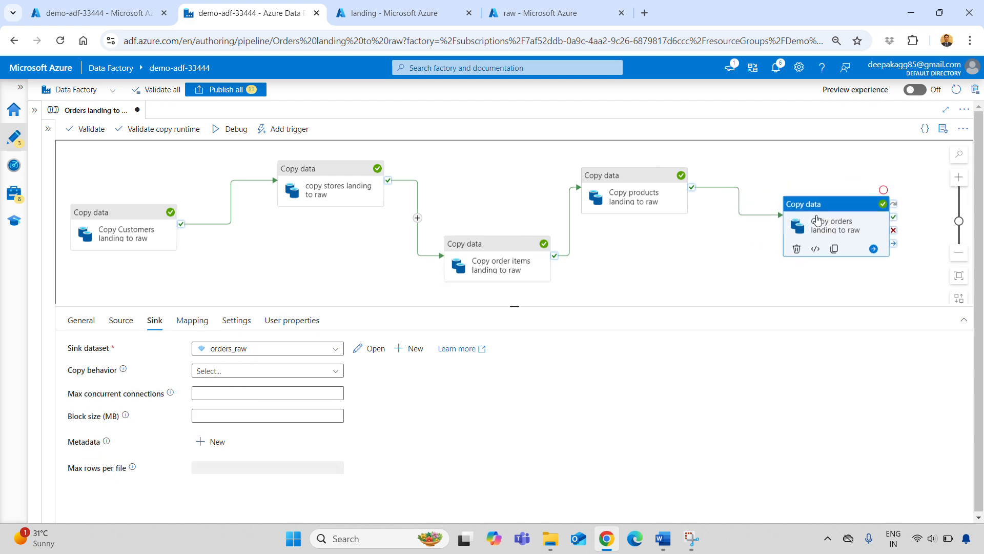
pyautogui.click(648, 277)
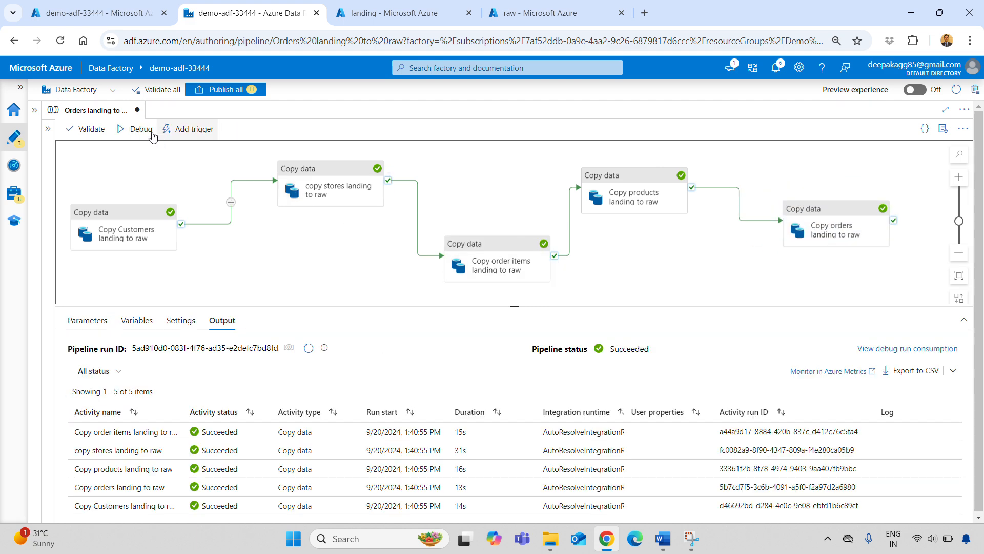
pyautogui.click(136, 129)
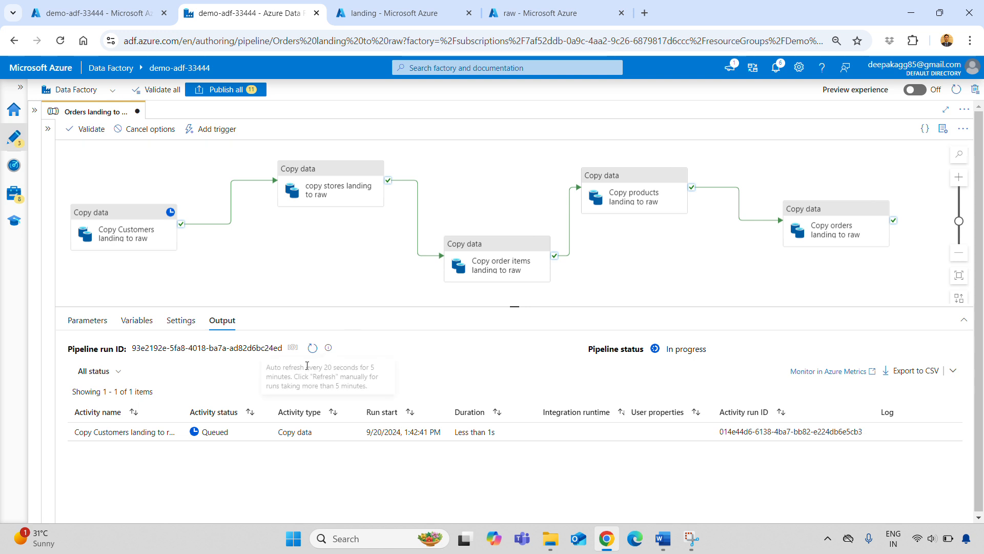
# Widen the Activity name column in the run output and refresh the activity statuses repeatedly to follow the chained debug run.
pyautogui.click(312, 348)
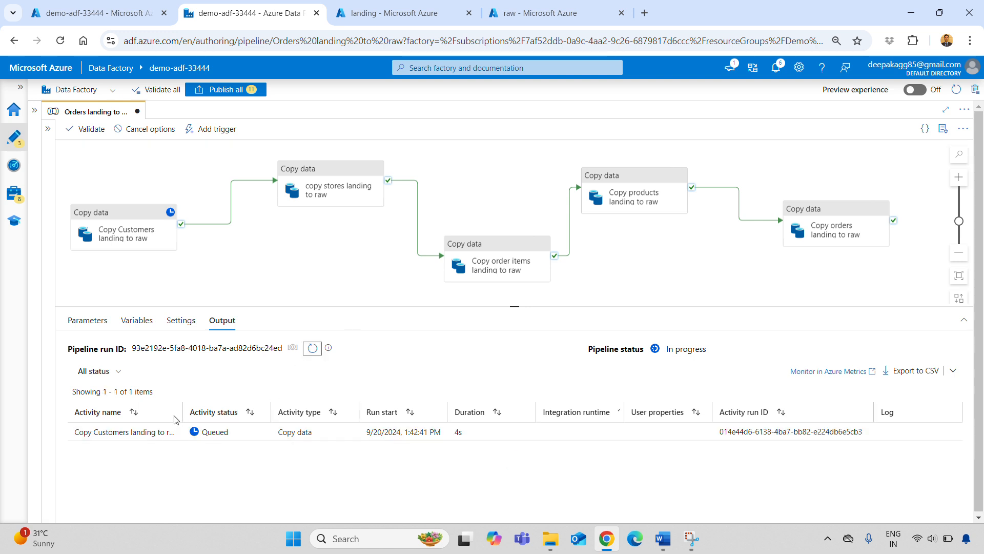
pyautogui.moveTo(179, 418); pyautogui.dragTo(220, 423)
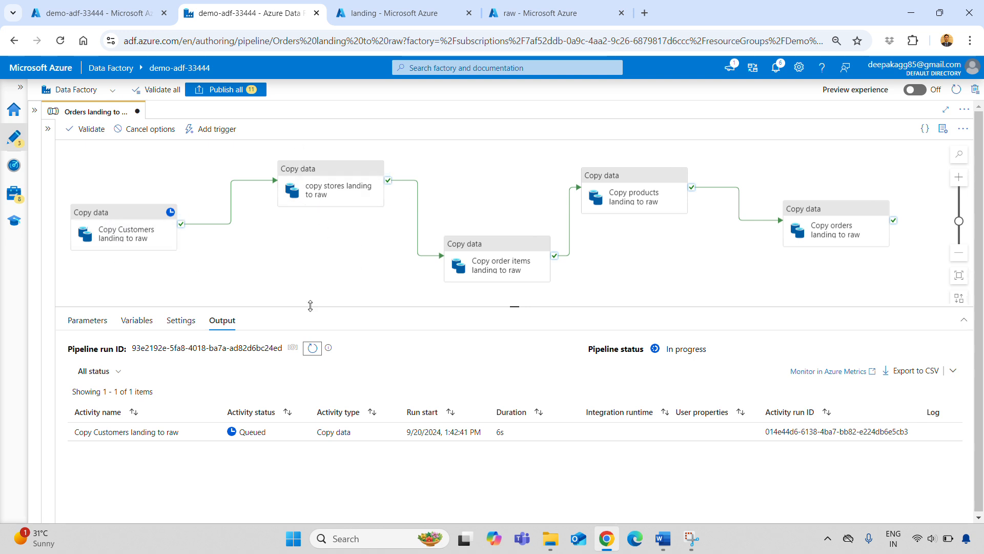
pyautogui.click(313, 348)
pyautogui.click(313, 349)
pyautogui.click(313, 351)
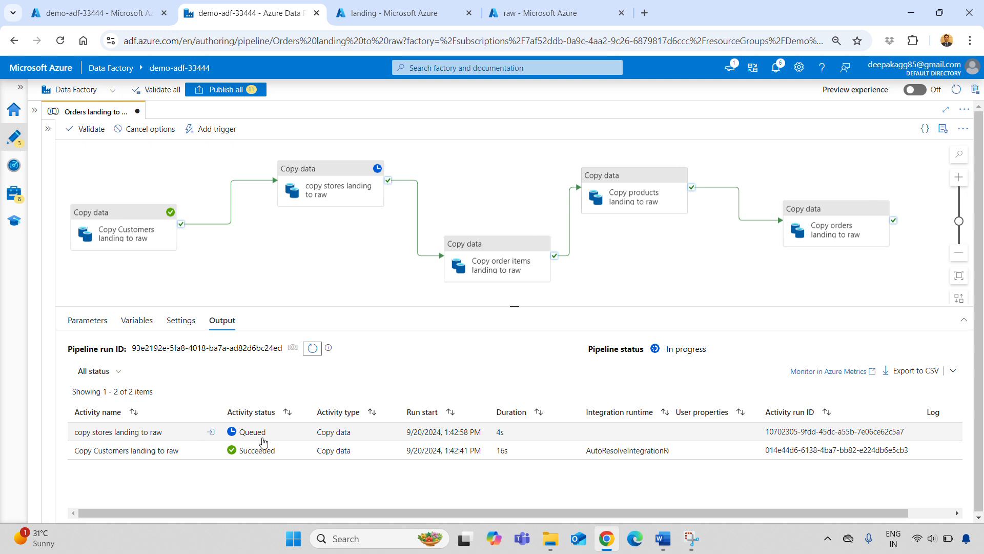
pyautogui.click(310, 351)
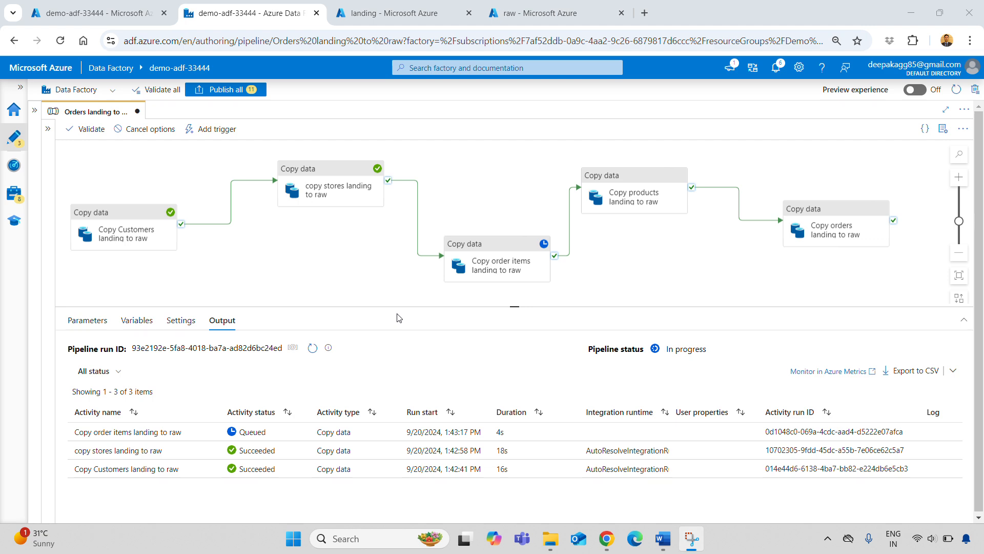
pyautogui.click(312, 348)
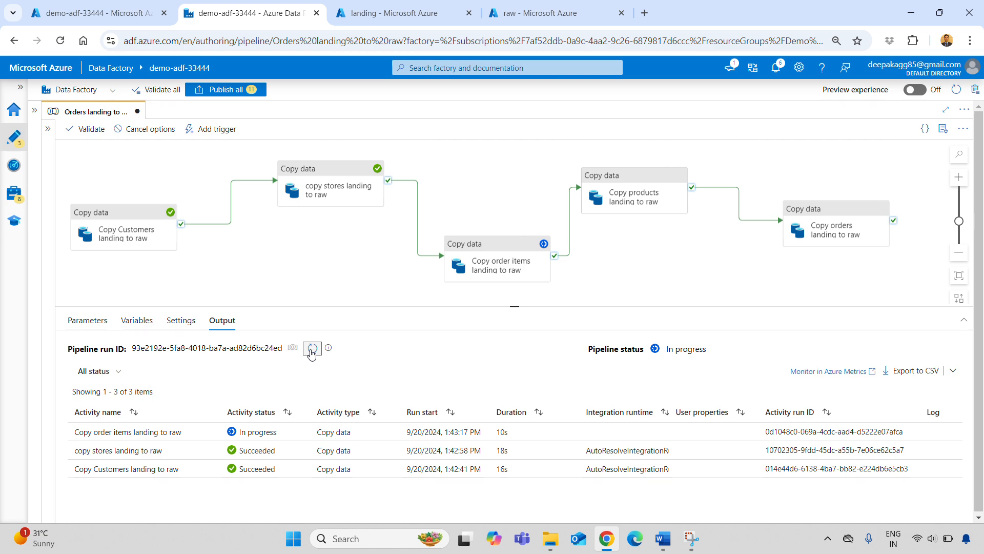
pyautogui.click(311, 348)
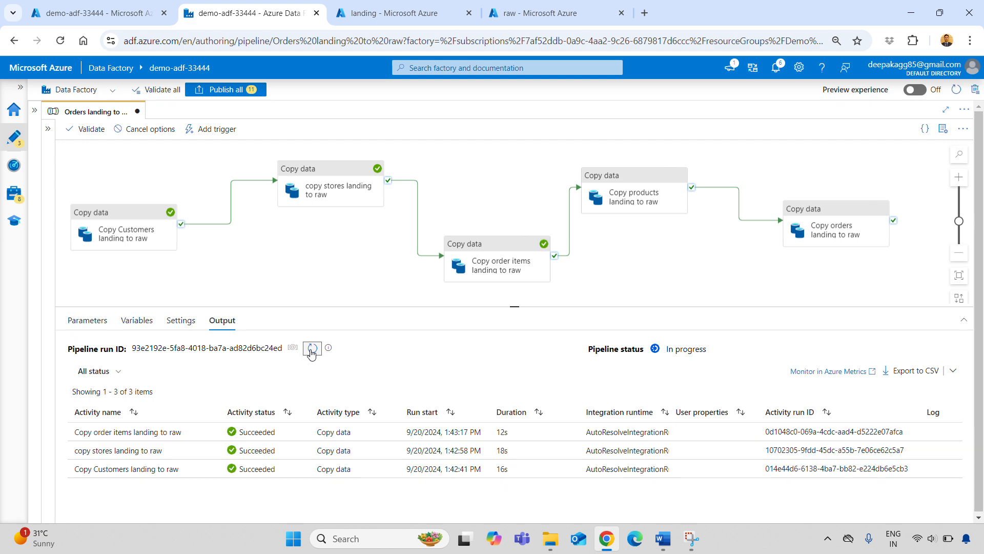
pyautogui.click(312, 349)
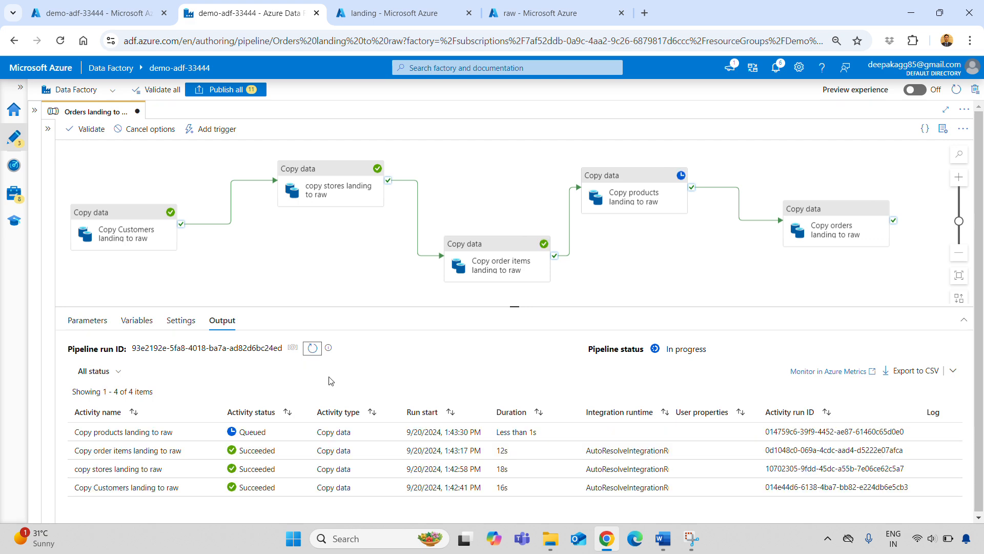
pyautogui.click(311, 351)
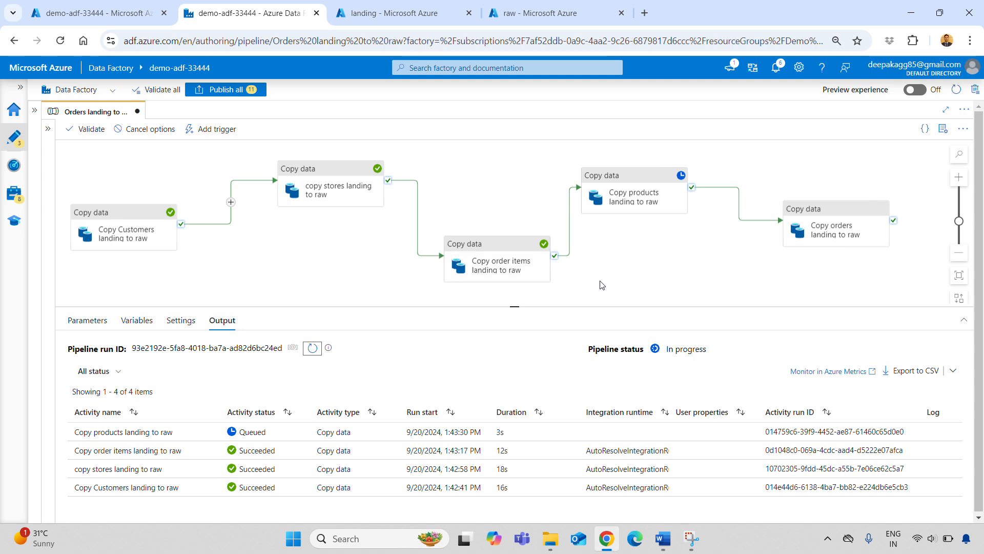
# Switch to Word to read the task item on the 3rd activity depending on 2nd activity failure, then return to Data Factory and refresh the run output.
pyautogui.click(663, 538)
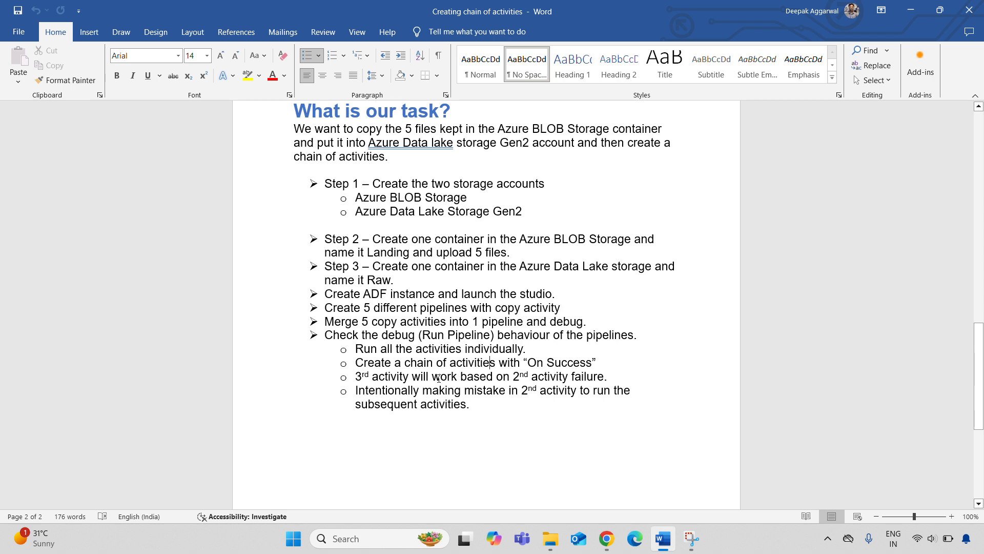
pyautogui.hotkey('alt', 'Tab')
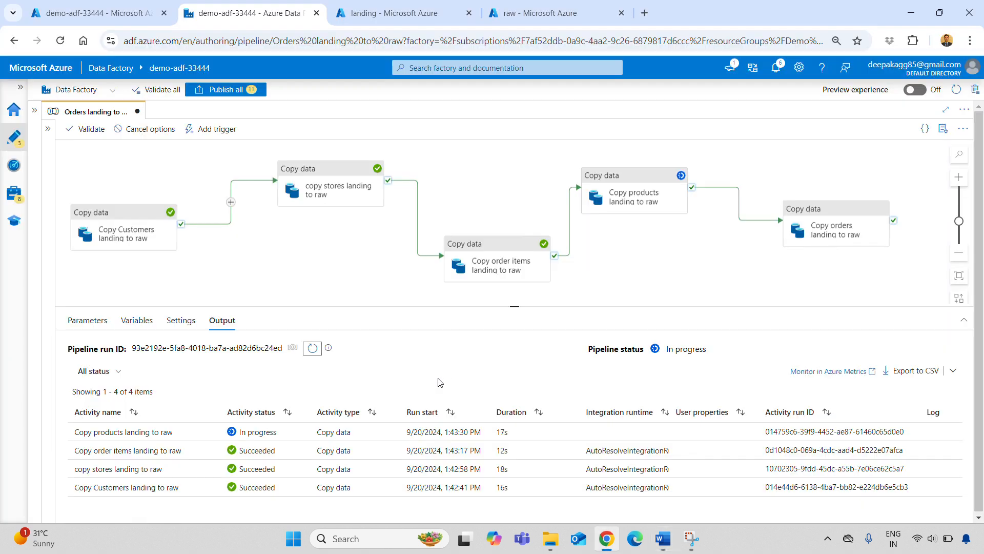
pyautogui.click(312, 348)
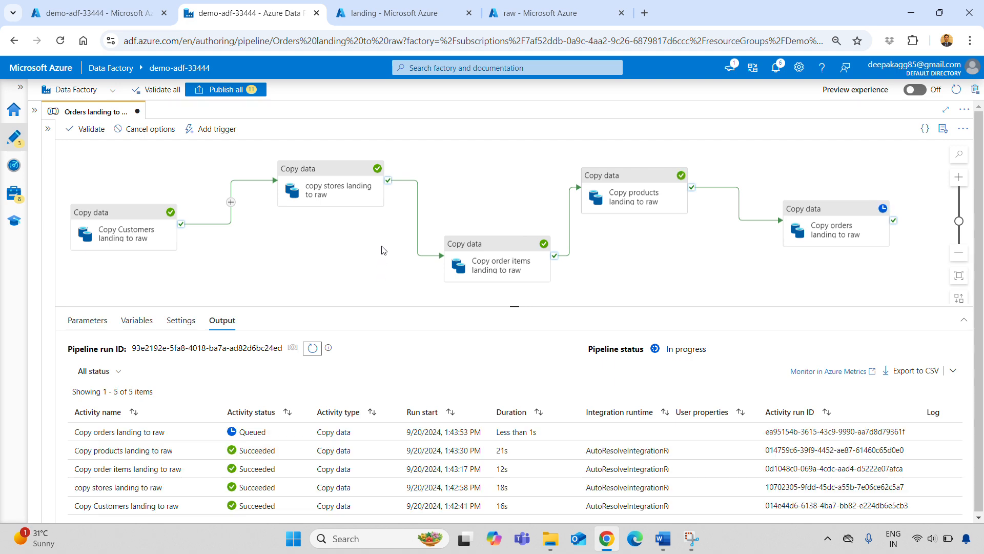
pyautogui.scroll(-1, 384, 251)
pyautogui.scroll(1, 384, 250)
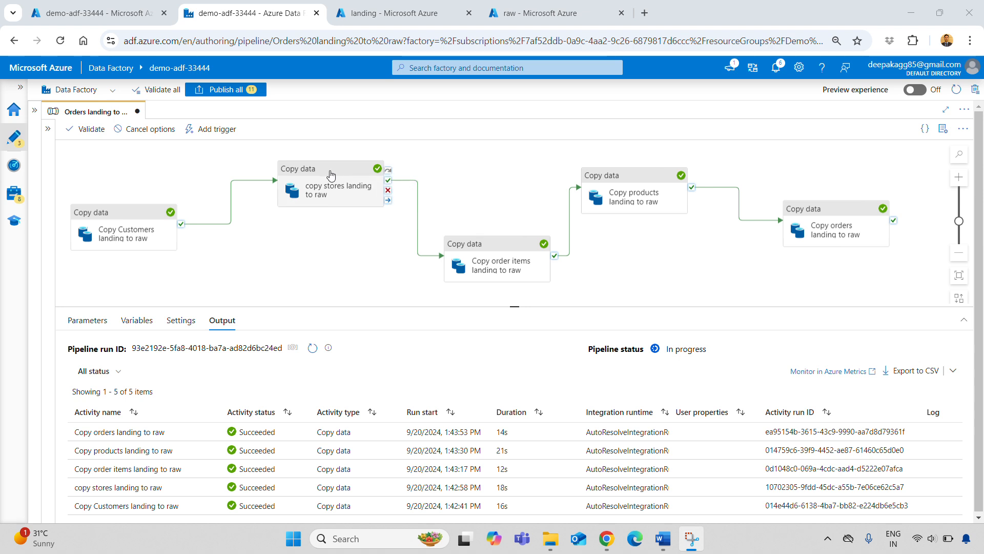
# Change the dependency between the copy stores and Copy order items activities from Success to Failure.
pyautogui.click(417, 202)
pyautogui.rightClick(417, 202)
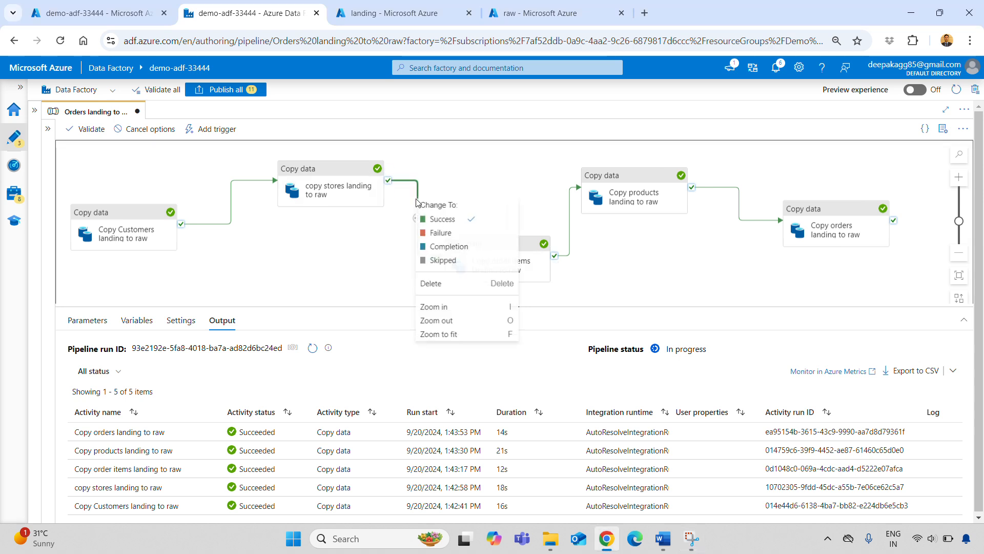
pyautogui.click(449, 235)
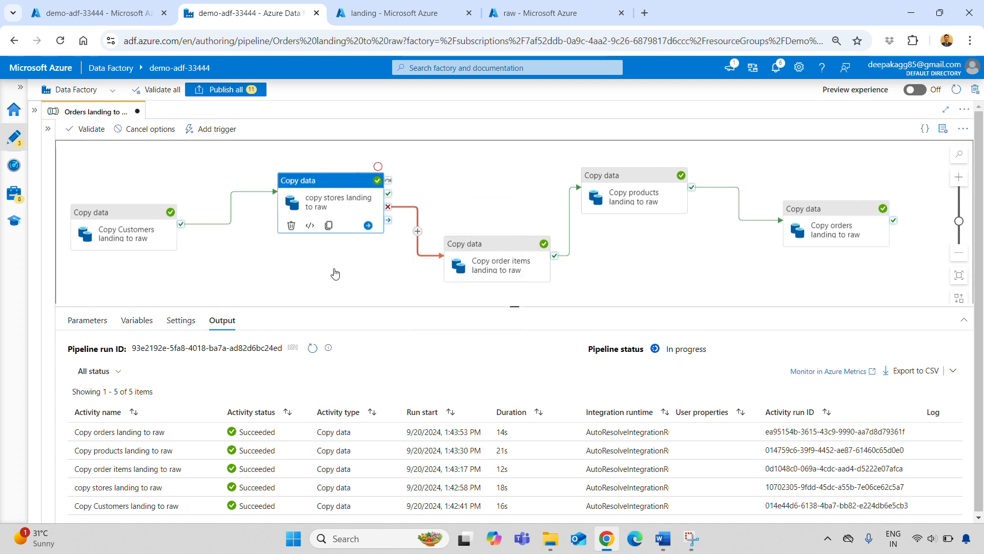
pyautogui.click(384, 282)
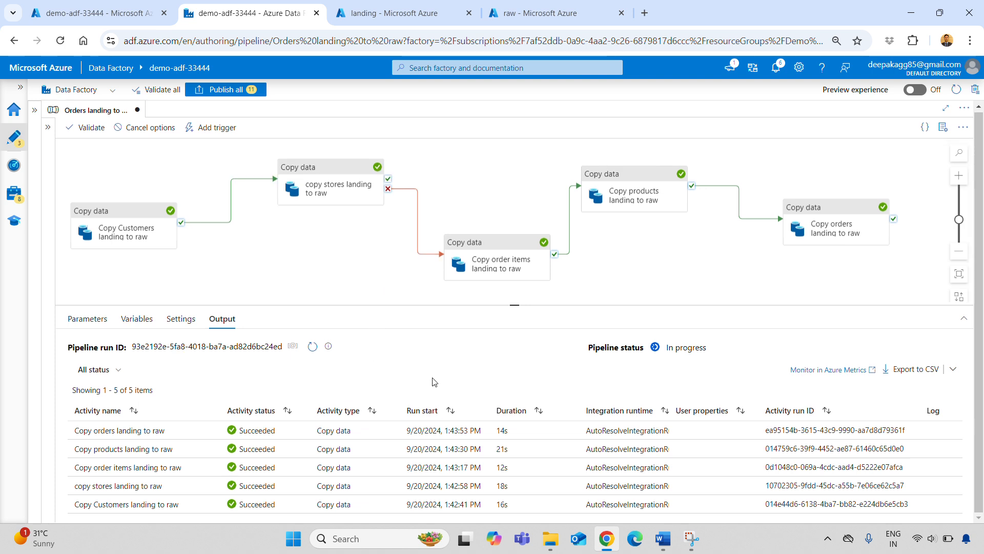
# Validate the pipeline, start a new debug run and close the validation output.
pyautogui.click(84, 132)
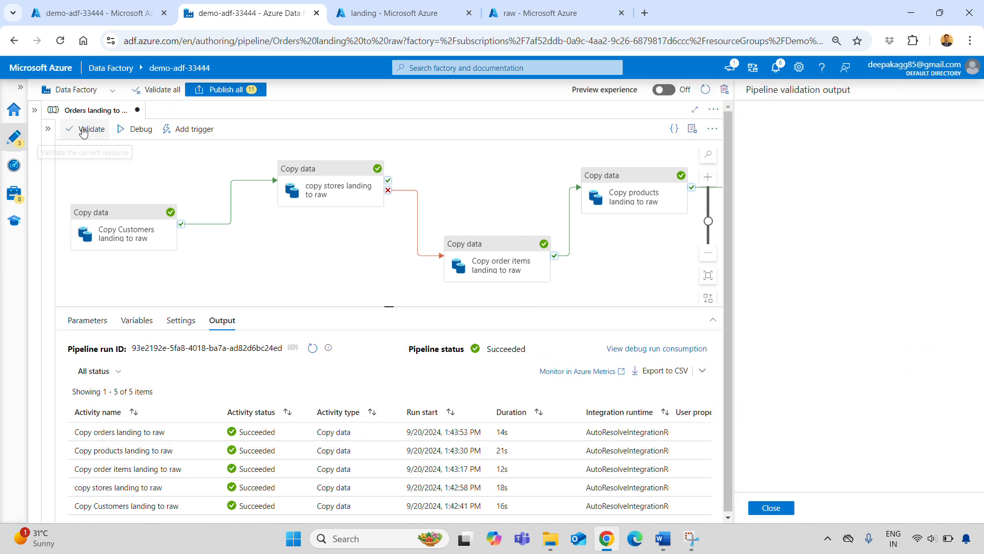
pyautogui.click(139, 131)
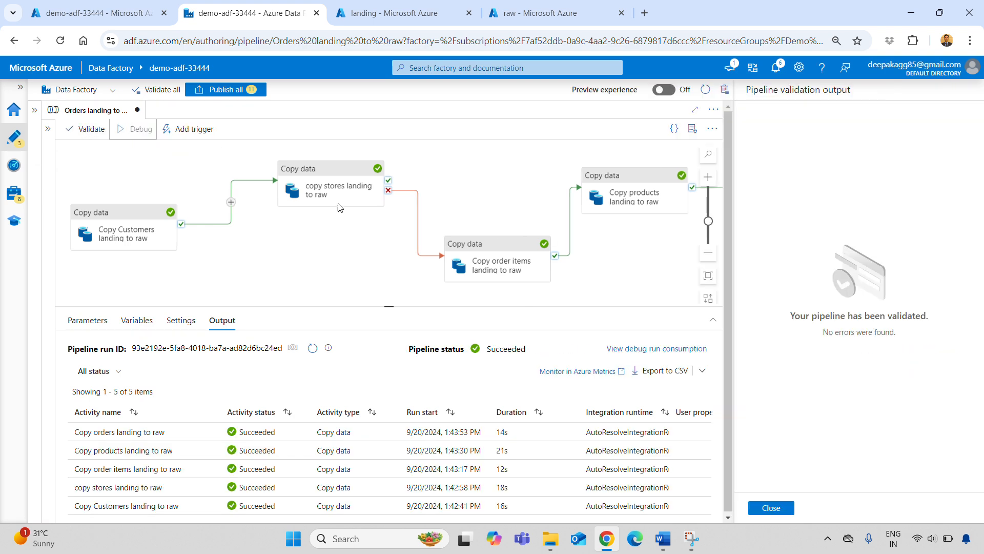
pyautogui.click(776, 511)
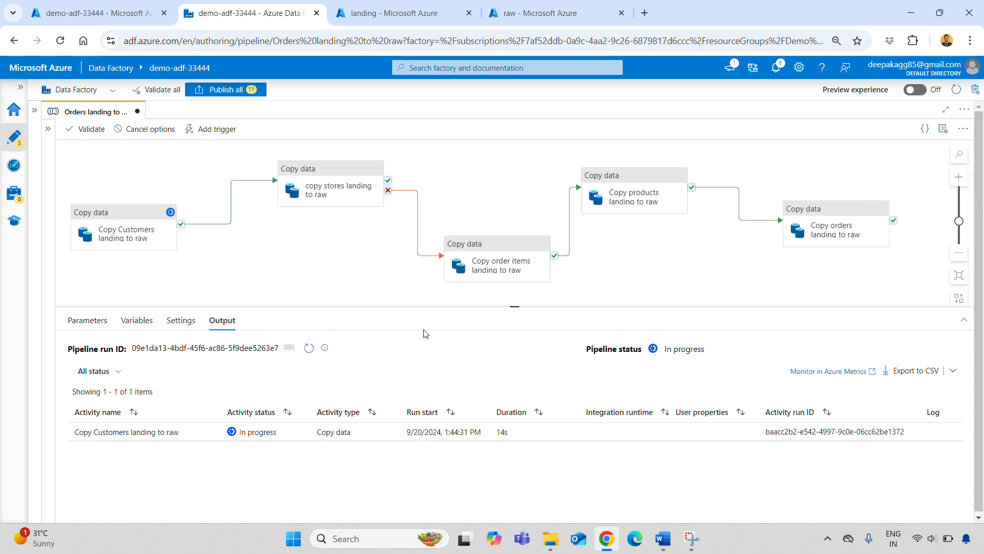
# Refresh the run output repeatedly to follow the debug run with the Failure dependency after copy stores.
pyautogui.click(309, 348)
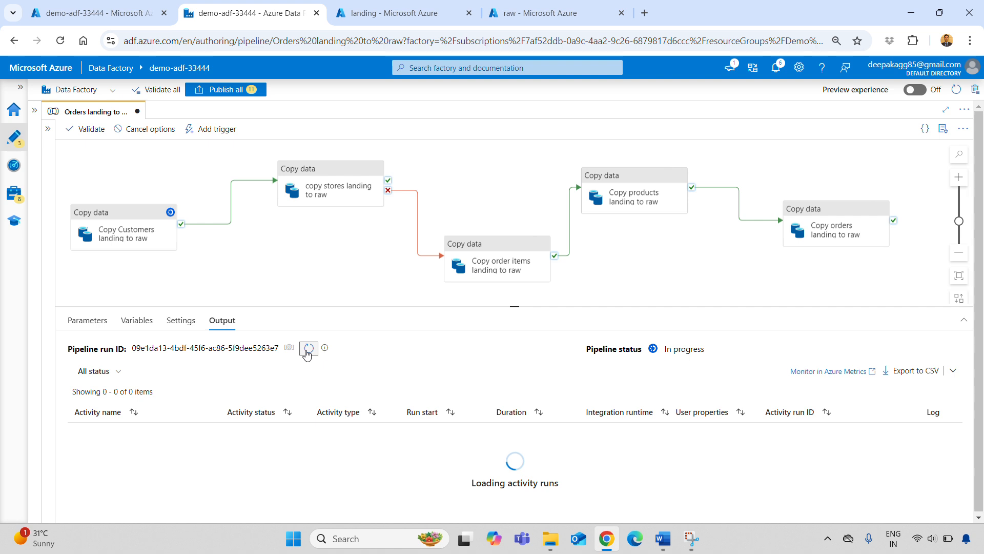
pyautogui.click(309, 349)
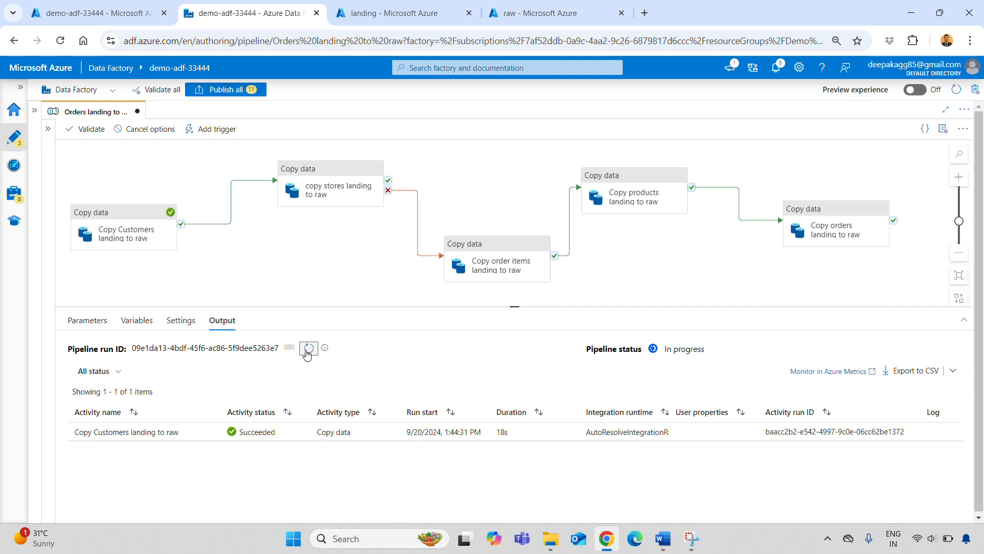
pyautogui.click(307, 350)
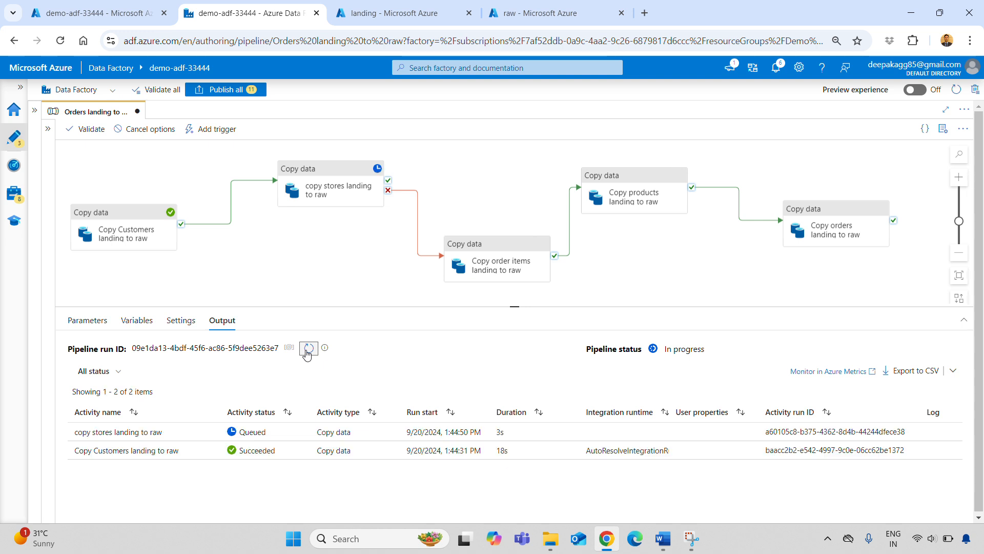
pyautogui.click(308, 349)
pyautogui.click(308, 350)
pyautogui.click(308, 350)
pyautogui.click(308, 350)
pyautogui.click(308, 350)
pyautogui.click(307, 351)
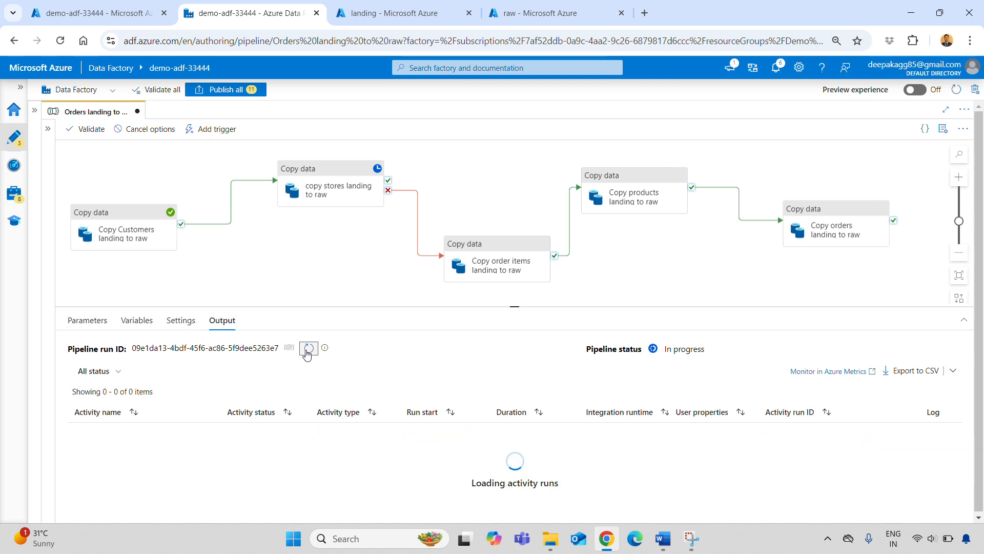
pyautogui.click(307, 351)
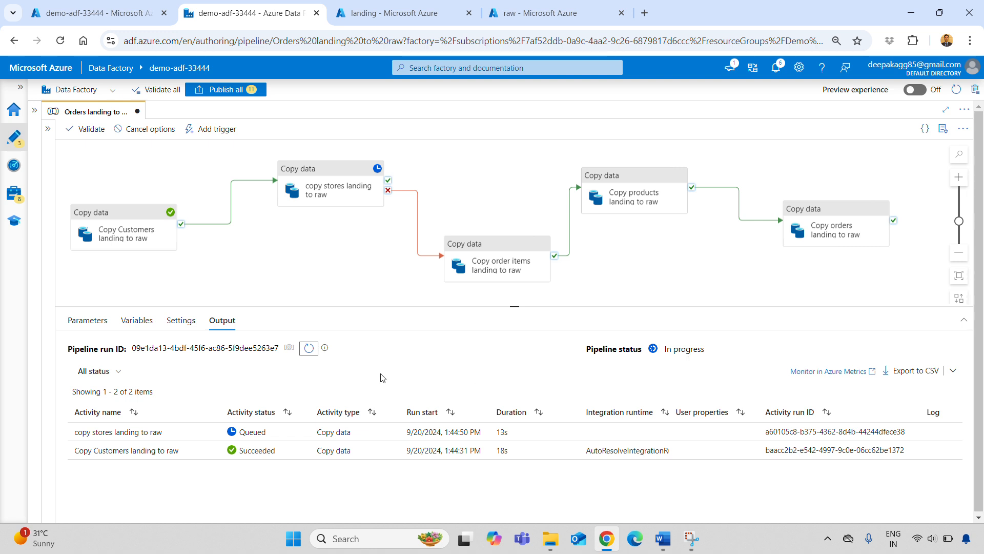
pyautogui.click(313, 350)
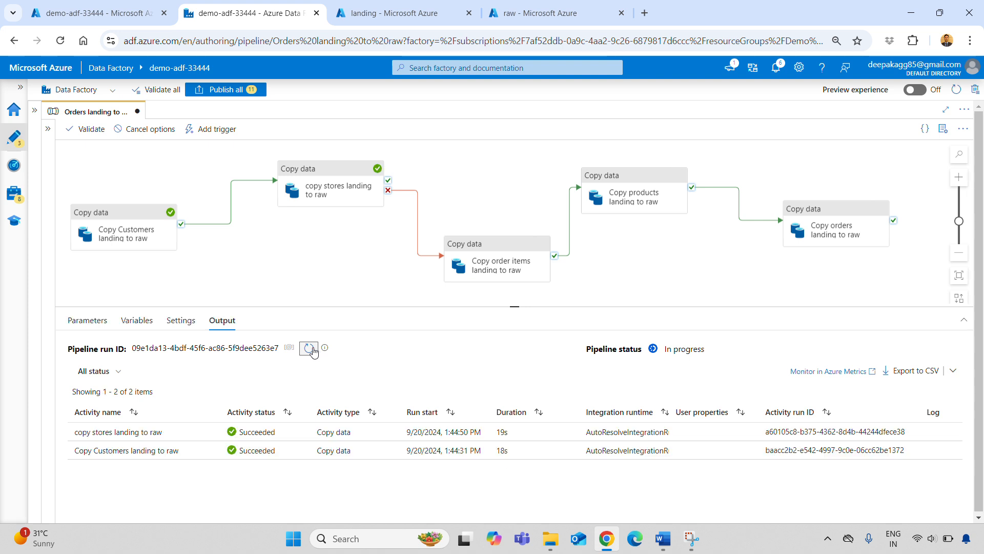
pyautogui.click(311, 351)
pyautogui.click(309, 352)
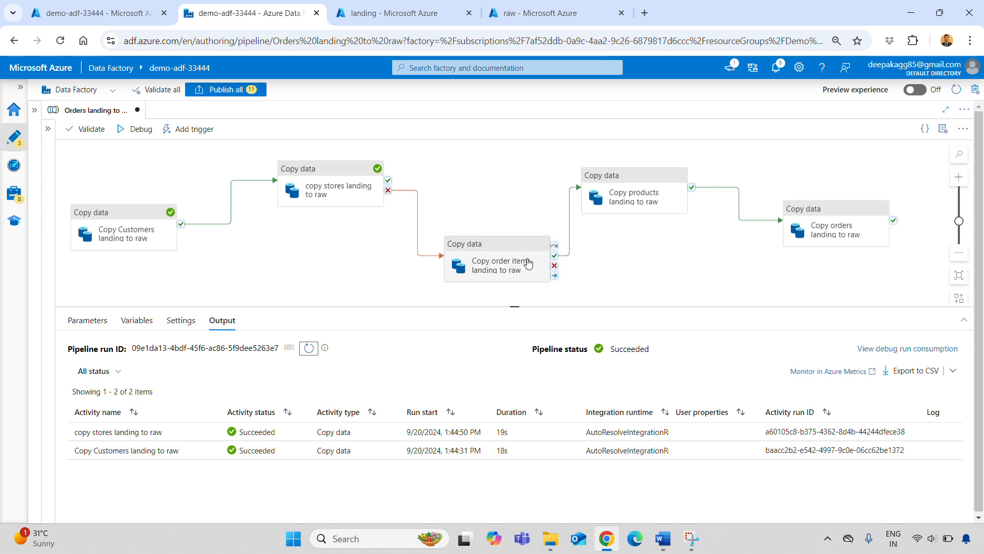
# Select the copy stores and Copy order items activities to examine the branch joined by the Failure dependency.
pyautogui.click(336, 189)
pyautogui.click(500, 250)
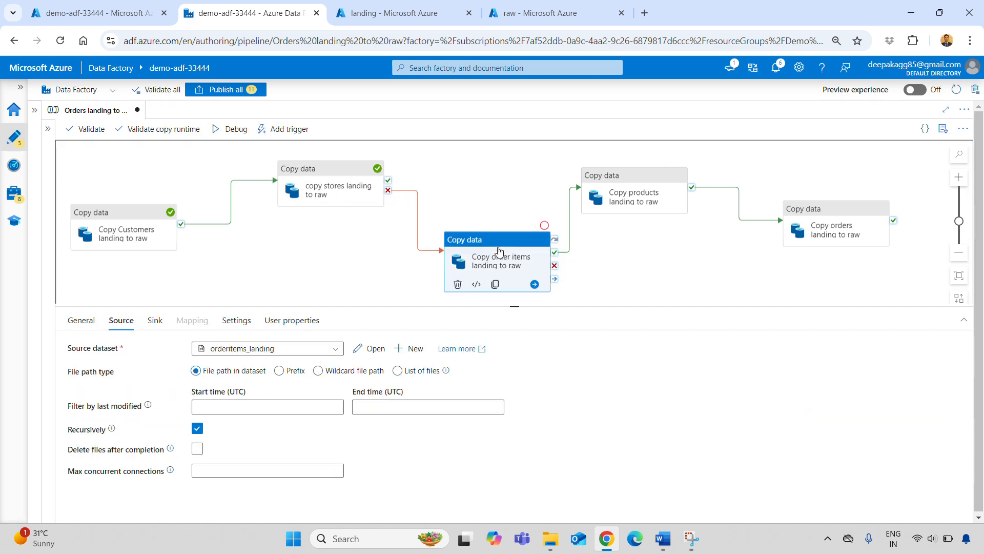
pyautogui.click(615, 193)
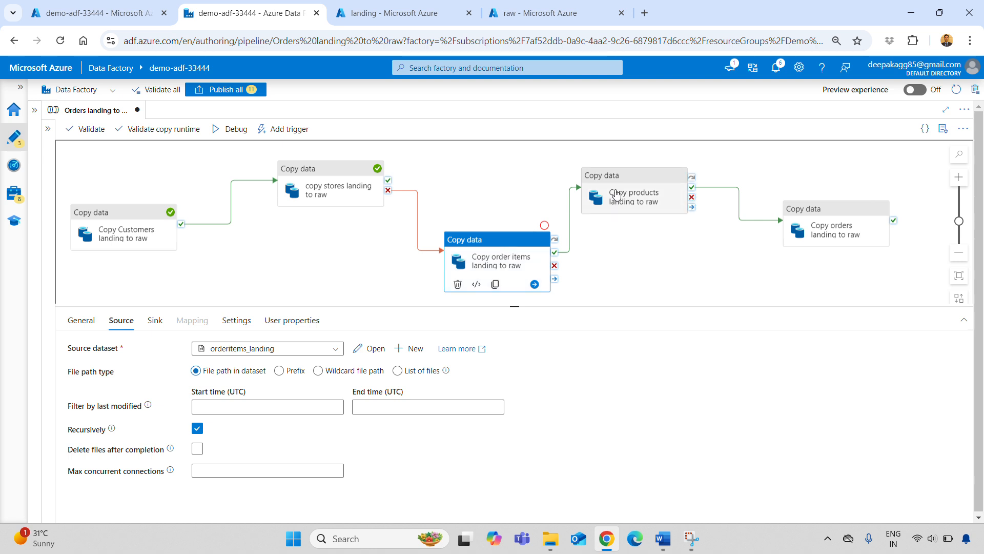
pyautogui.click(487, 251)
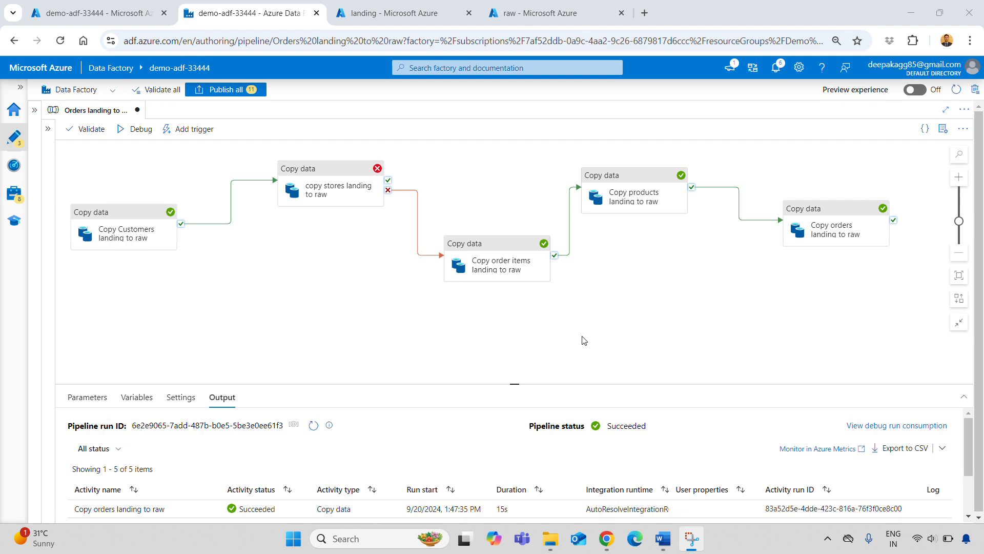
# Switch to Word to read the task item on intentionally making a mistake in the 2nd activity, and return to Data Factory.
pyautogui.click(665, 539)
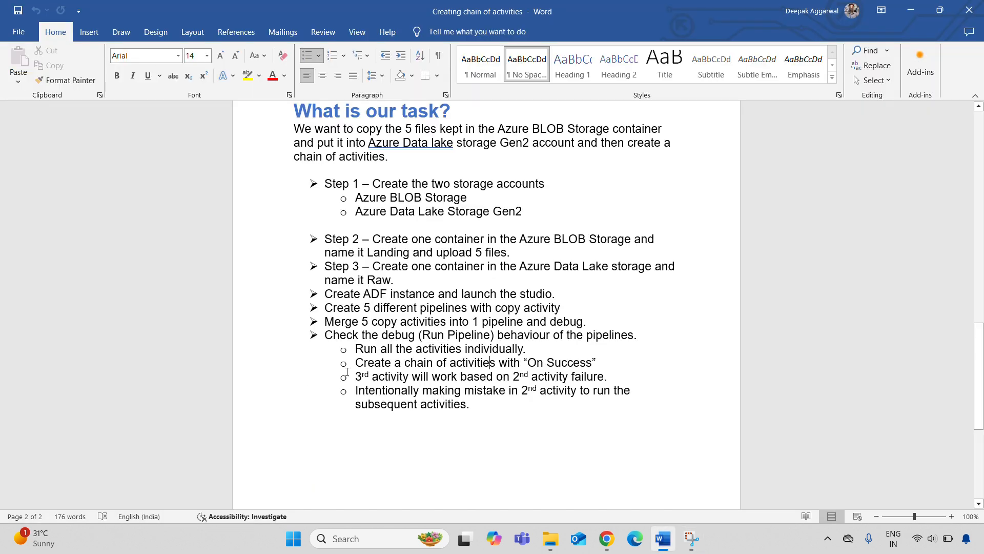
pyautogui.moveTo(359, 391); pyautogui.dragTo(477, 406)
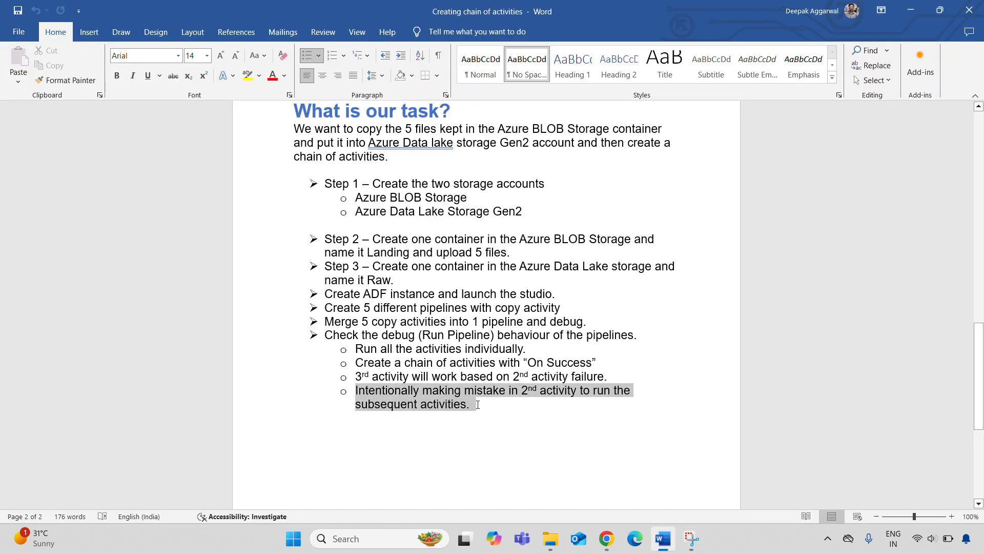
pyautogui.click(485, 450)
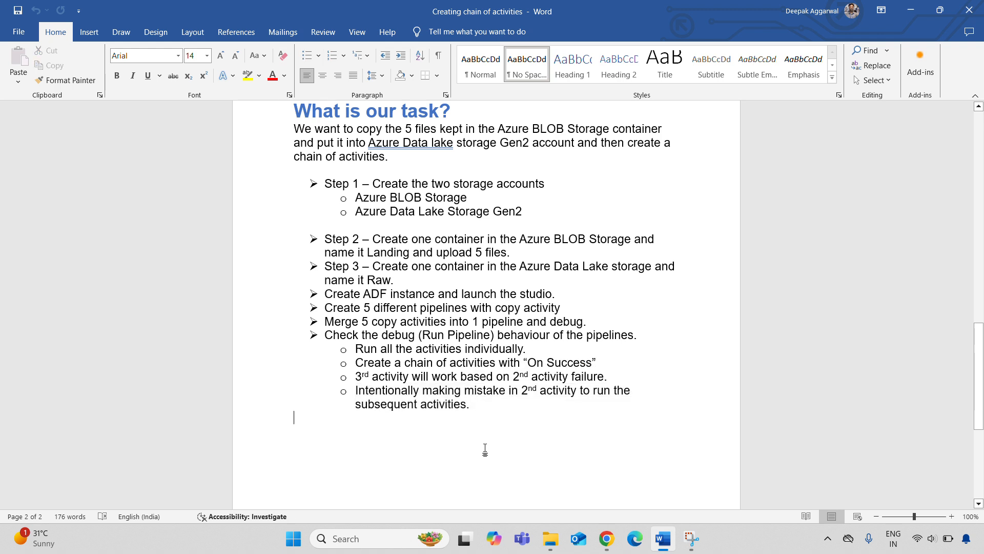
pyautogui.click(607, 538)
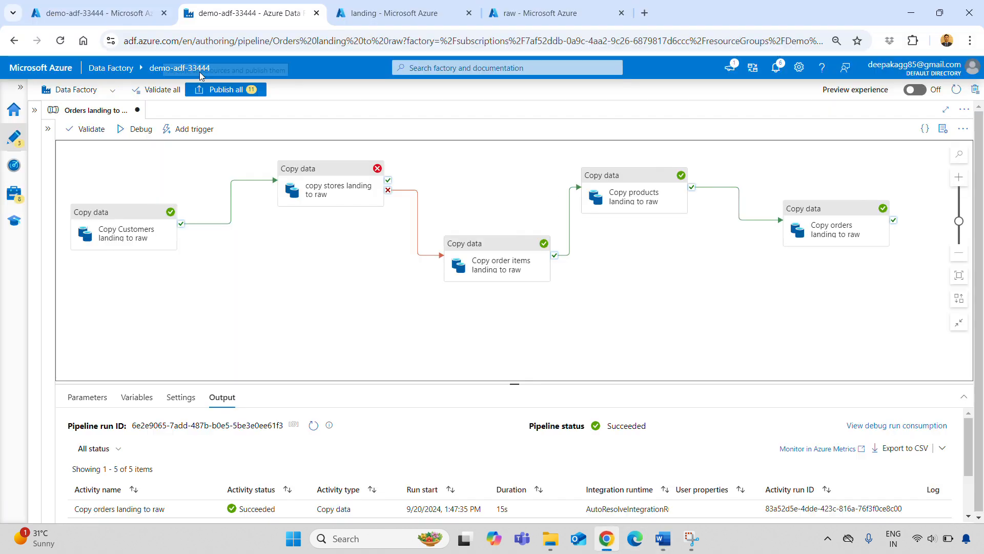
# Open the copy stores activity's settings, enlarge the settings area and examine its sink and source configuration.
pyautogui.click(346, 173)
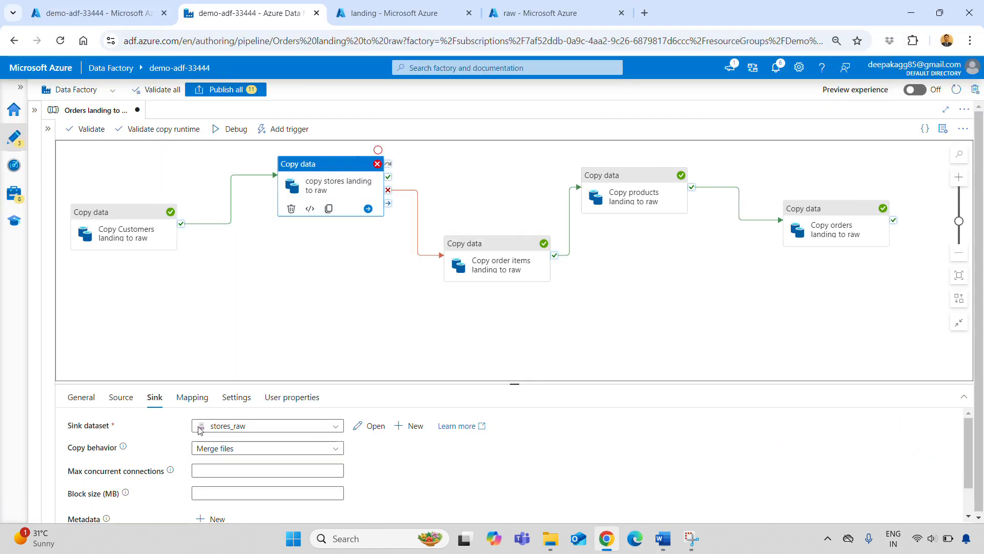
pyautogui.moveTo(514, 380); pyautogui.dragTo(500, 326)
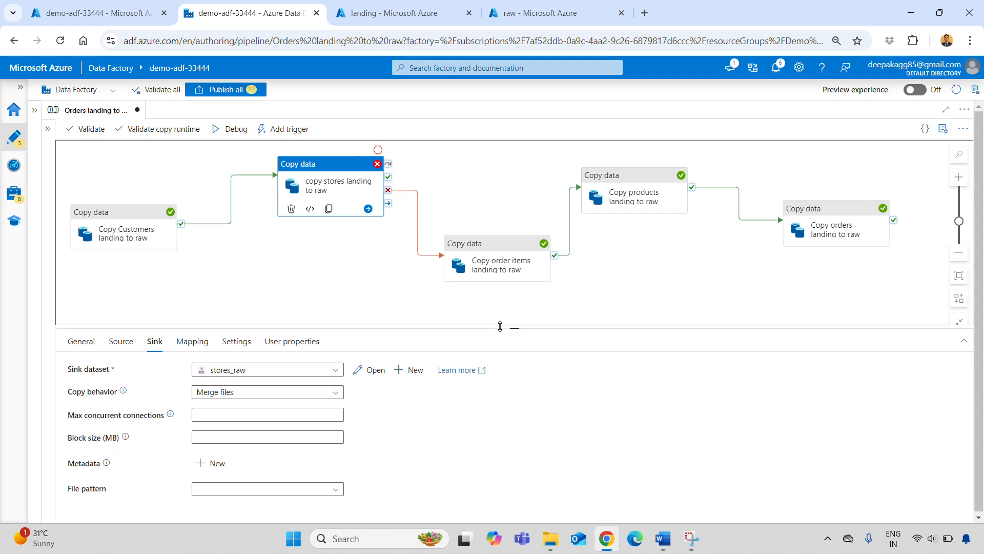
pyautogui.click(121, 342)
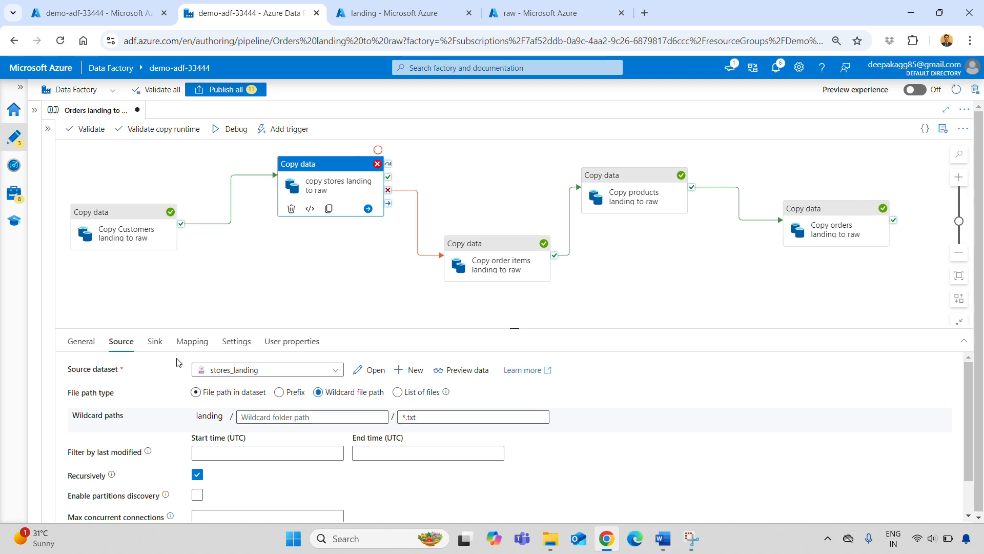
# Check the copy stores activity's sink settings, and step through all five copy activities in dependency order to review the chain.
pyautogui.click(157, 343)
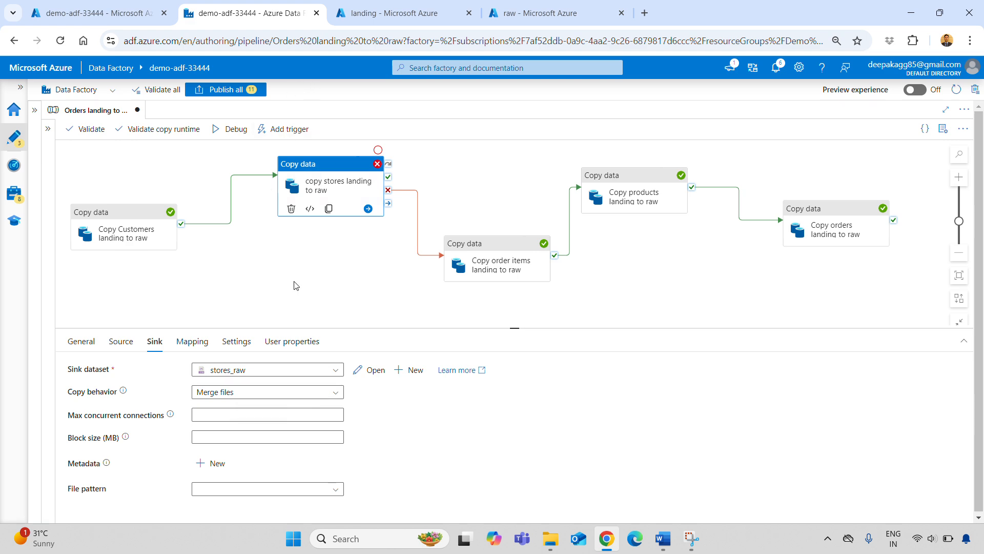
pyautogui.click(403, 293)
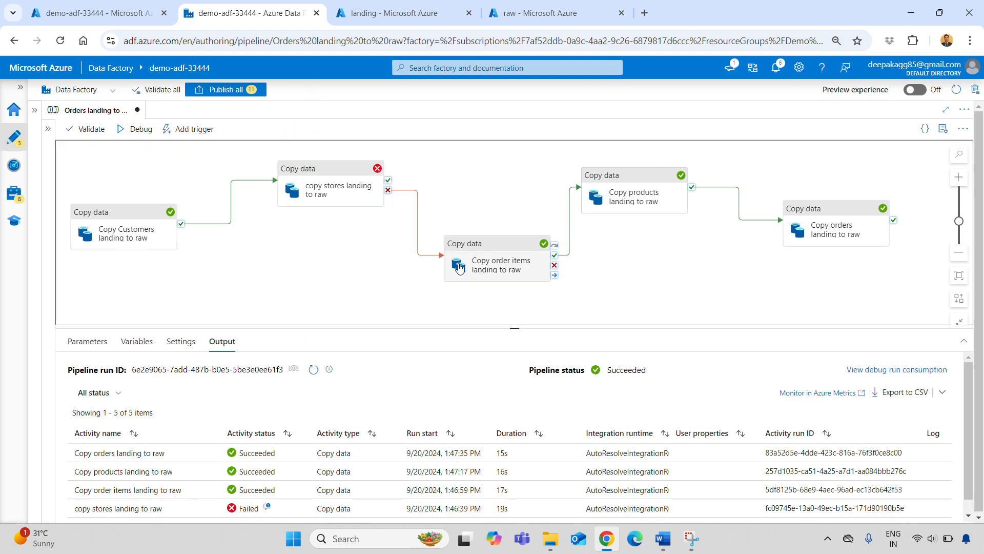
pyautogui.click(488, 248)
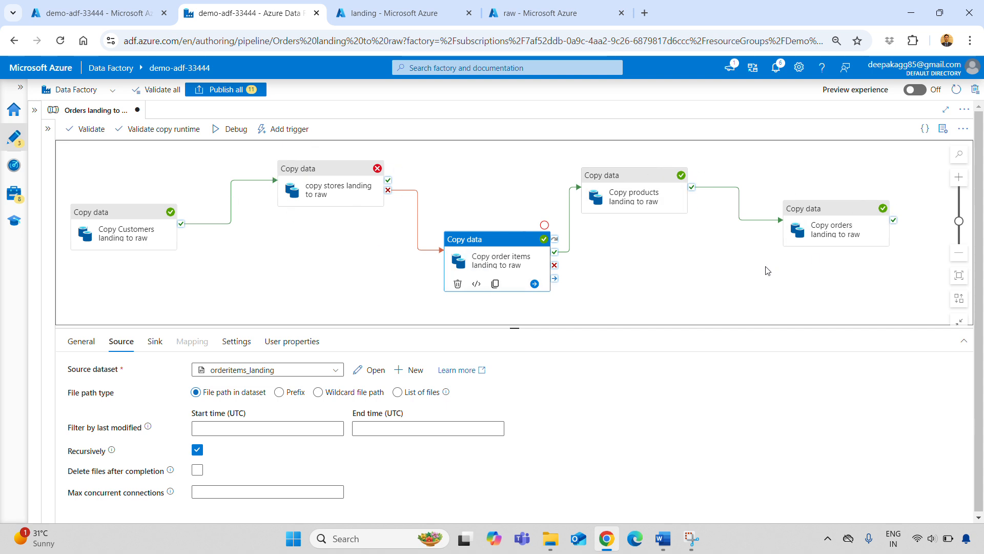
pyautogui.click(98, 215)
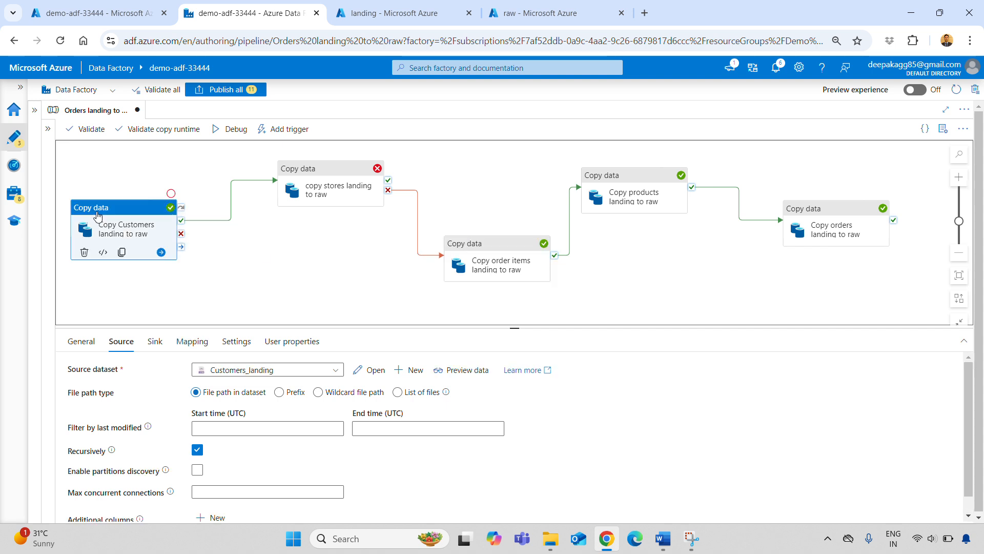
pyautogui.click(305, 183)
pyautogui.click(479, 247)
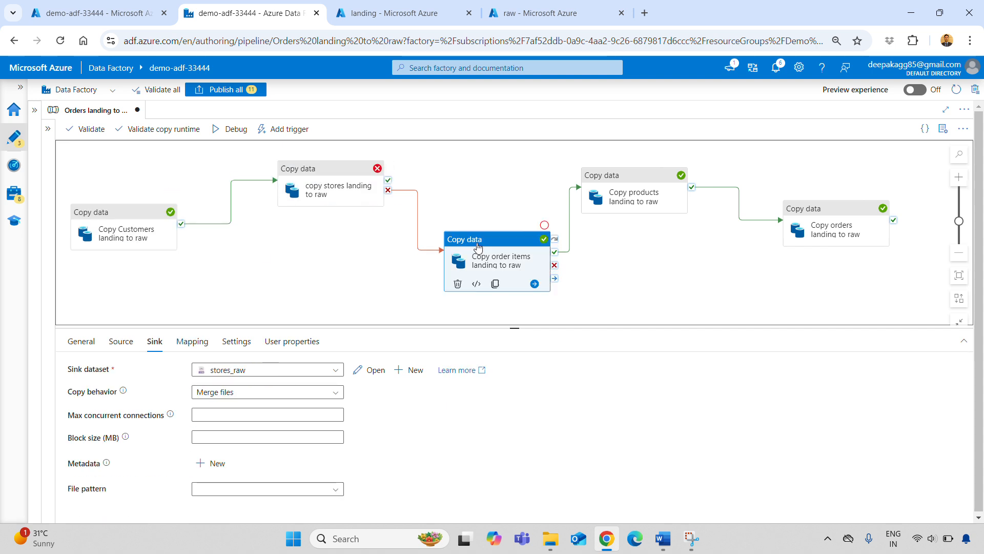
pyautogui.click(601, 189)
pyautogui.click(830, 211)
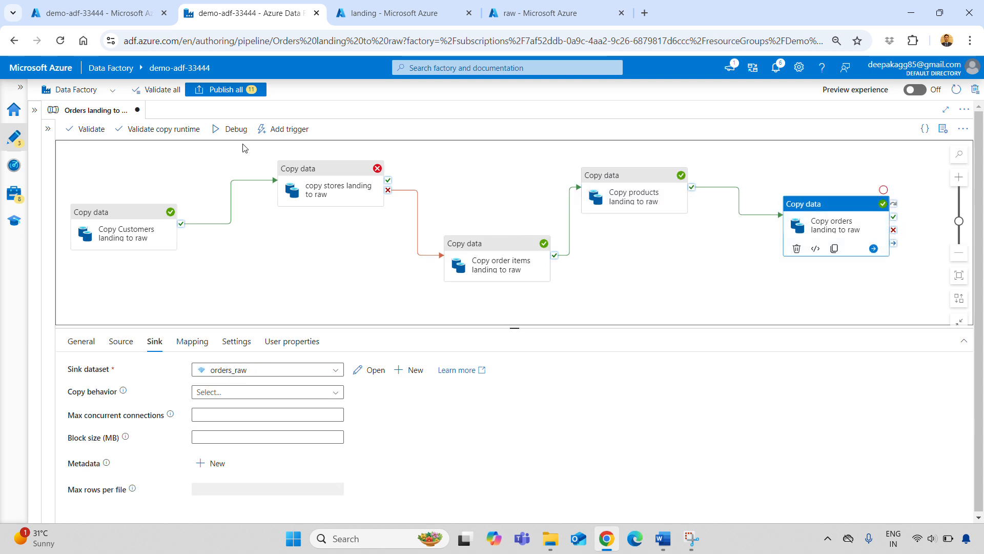
# Start another debug run of the pipeline and bring up its run output.
pyautogui.click(231, 129)
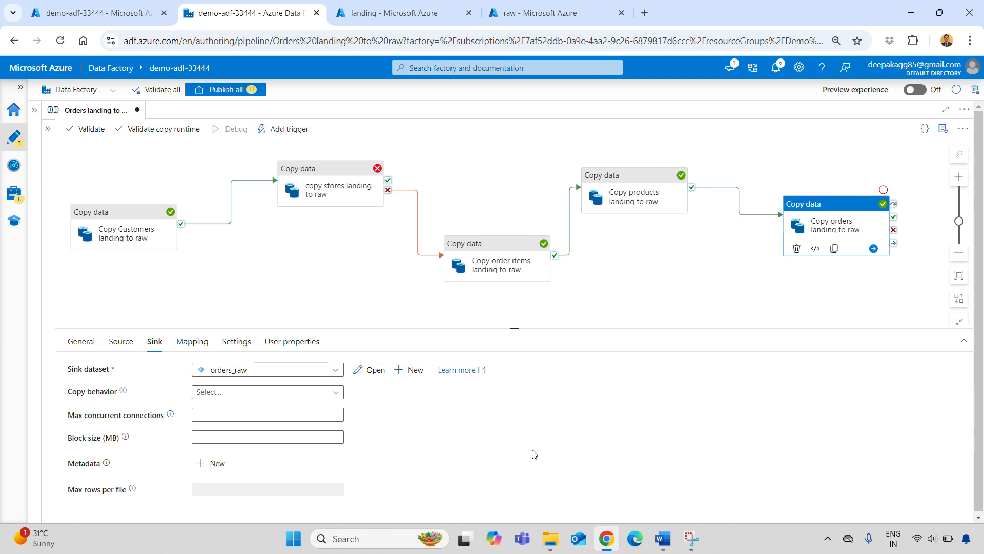
pyautogui.moveTo(513, 329)
pyautogui.mouseDown()
pyautogui.moveTo(514, 378)
pyautogui.moveTo(514, 322)
pyautogui.mouseUp()
pyautogui.click(81, 335)
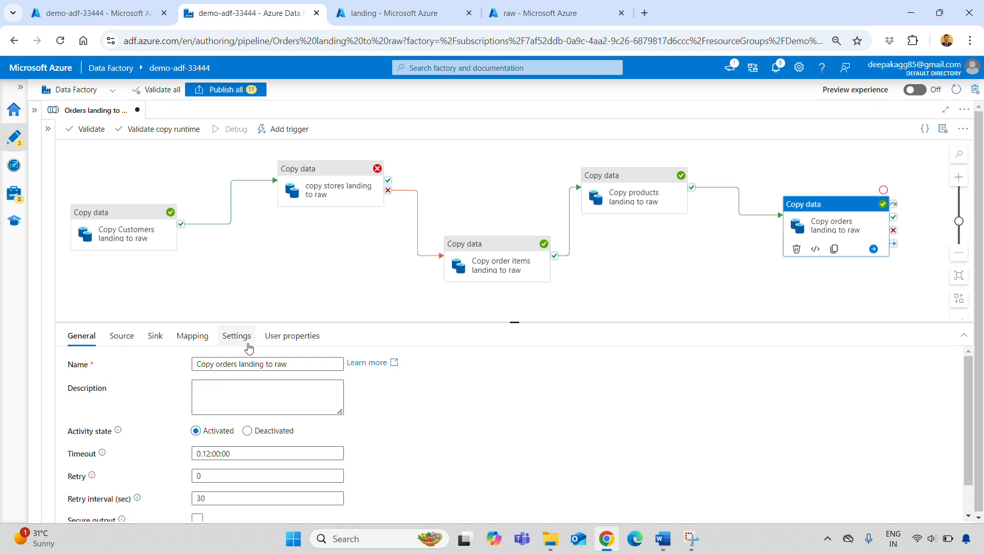
pyautogui.click(375, 297)
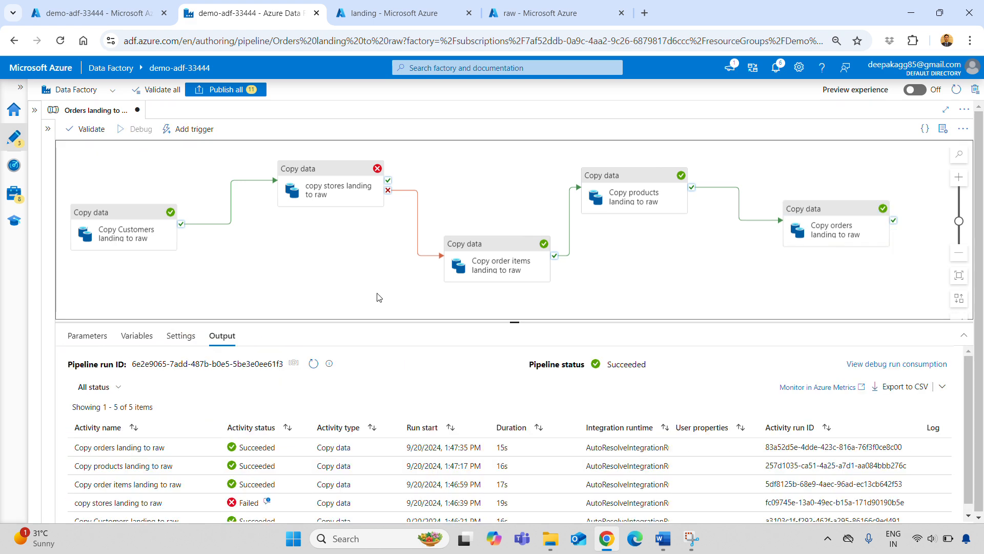
pyautogui.click(313, 363)
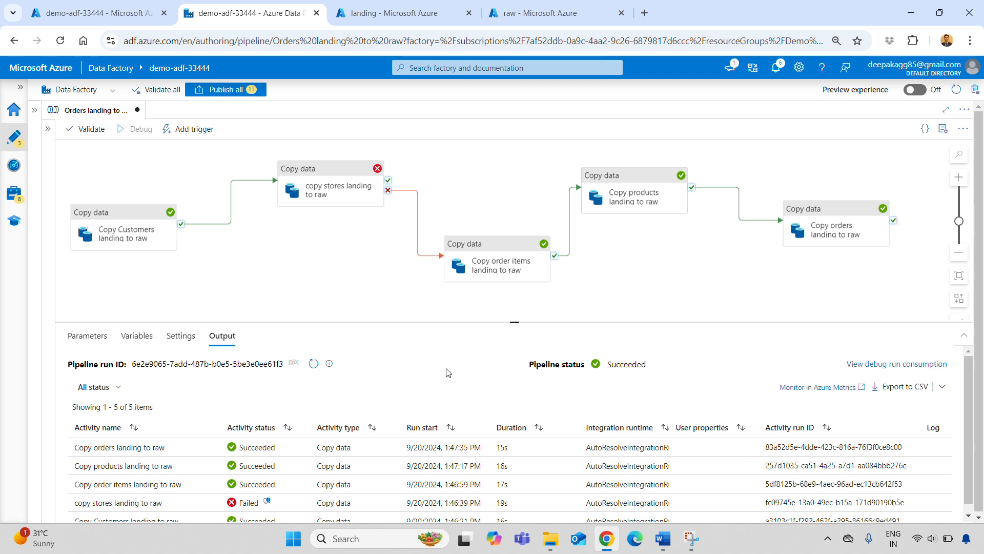
pyautogui.scroll(-1, 449, 373)
pyautogui.click(137, 129)
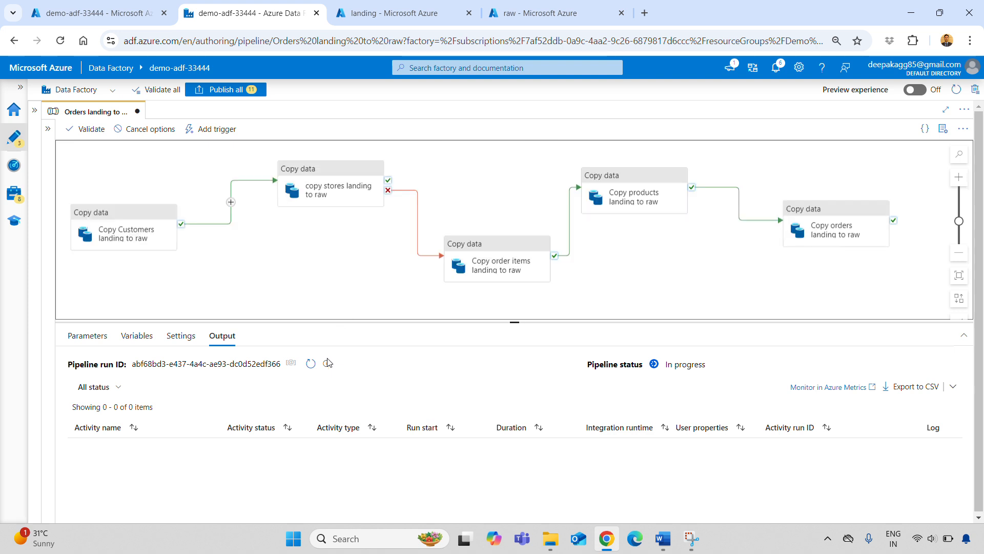
# Refresh the new debug run's output repeatedly and enlarge the output area to follow the activity statuses.
pyautogui.click(311, 363)
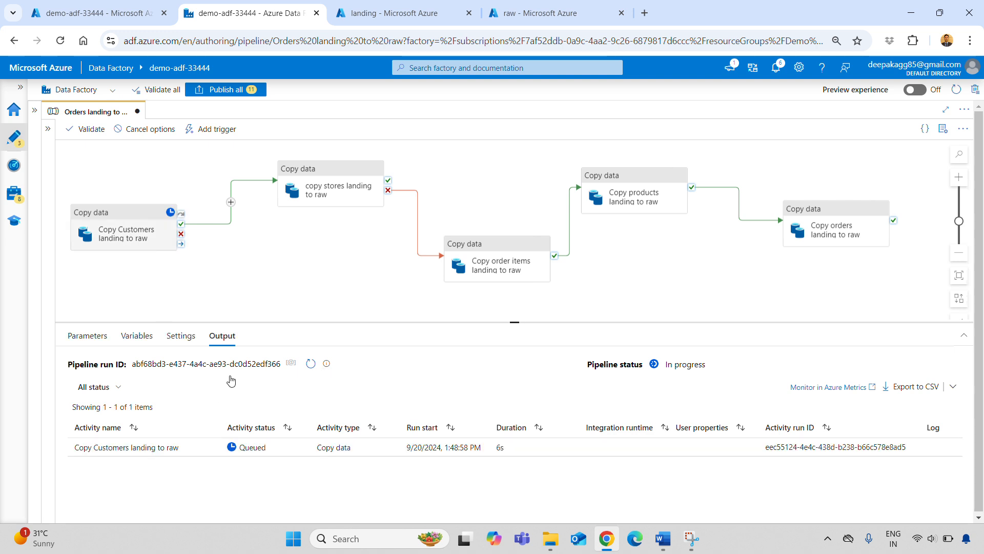
pyautogui.click(311, 363)
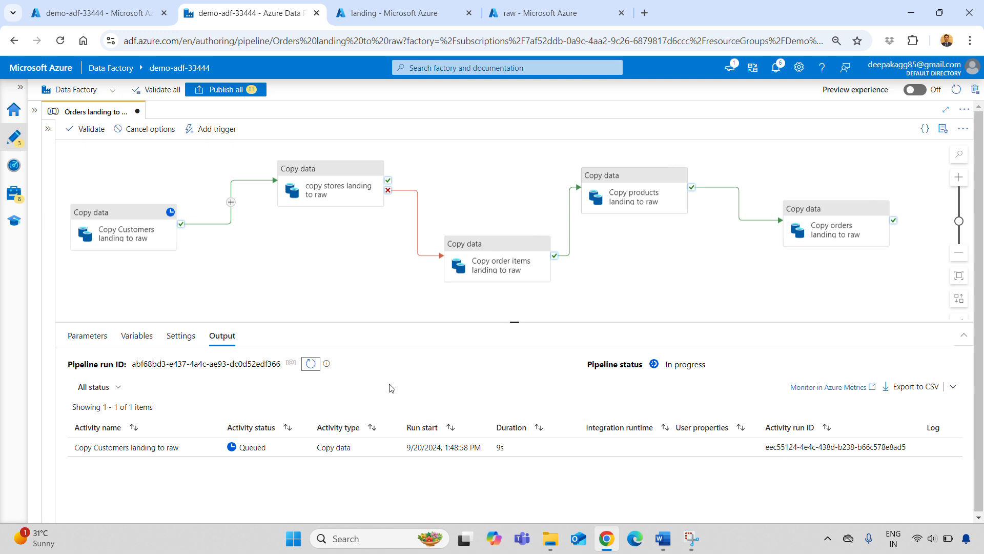
pyautogui.click(310, 364)
pyautogui.click(311, 363)
pyautogui.click(311, 363)
pyautogui.moveTo(514, 322); pyautogui.dragTo(515, 288)
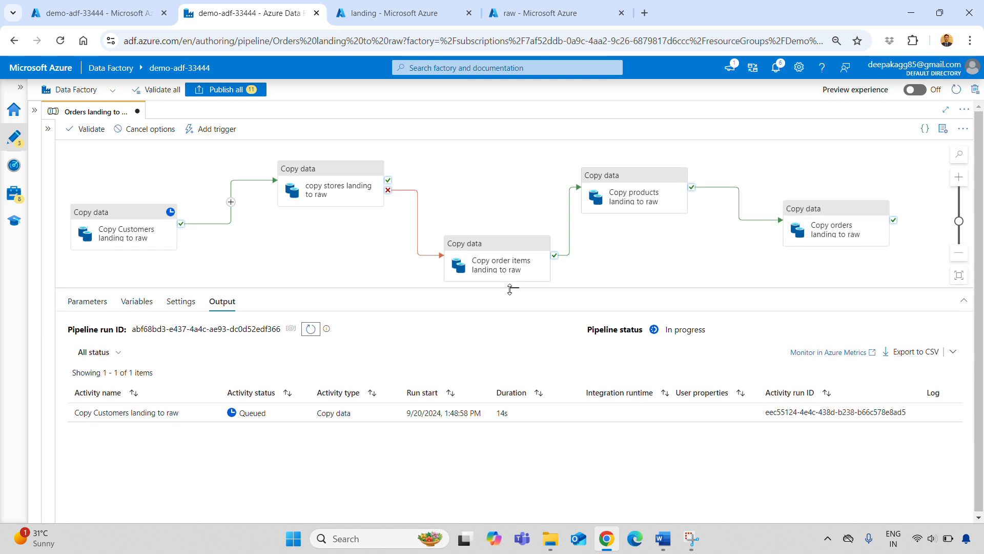
pyautogui.click(312, 330)
pyautogui.click(313, 330)
pyautogui.click(311, 330)
pyautogui.click(311, 330)
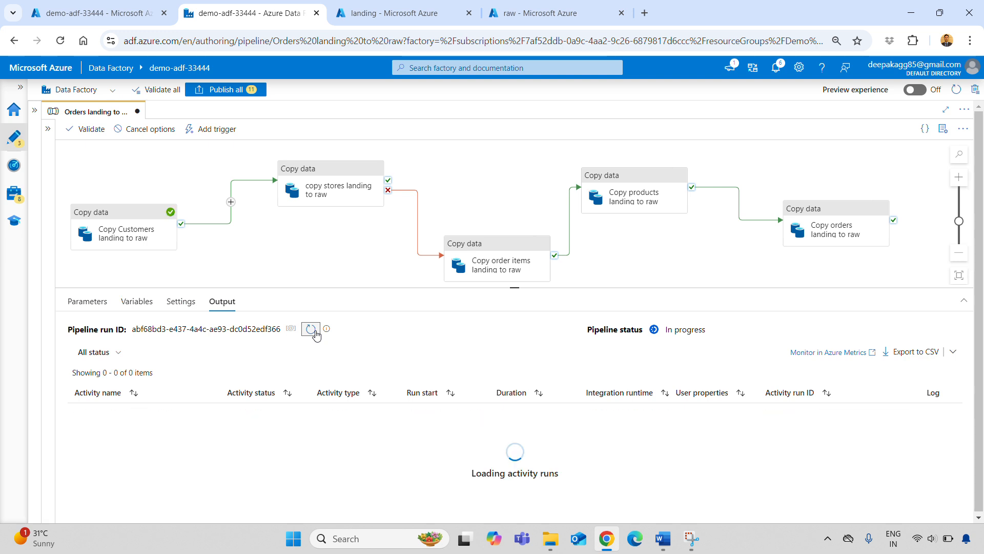
pyautogui.click(312, 329)
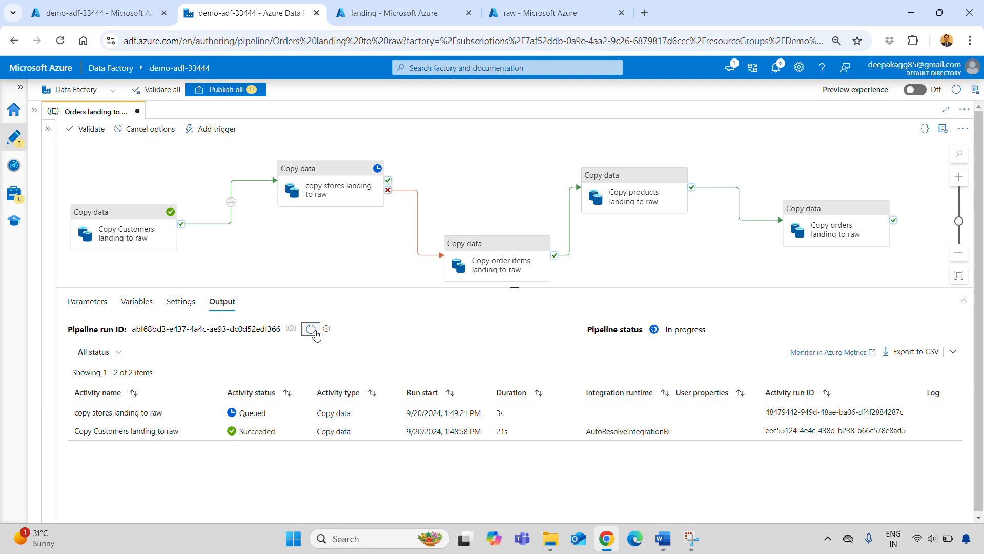
pyautogui.click(311, 330)
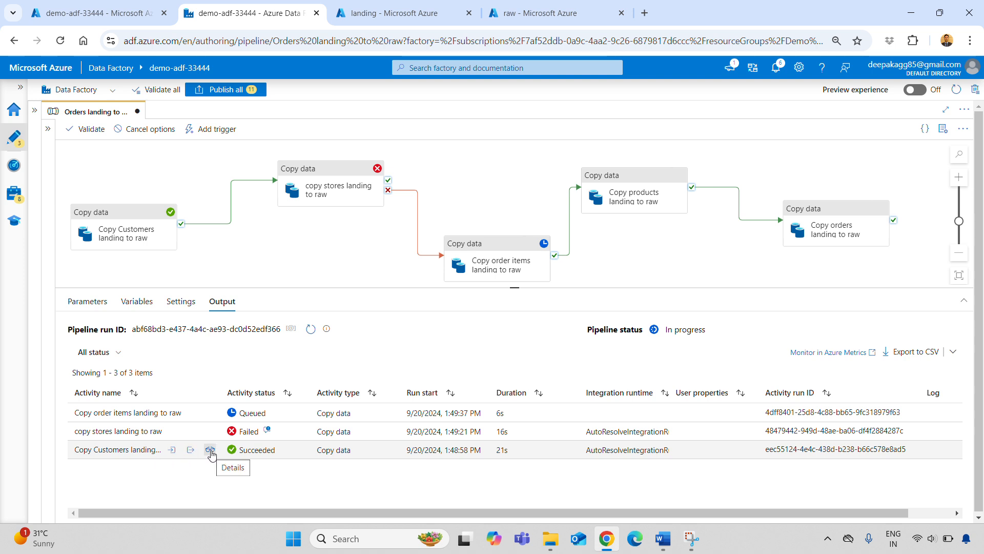
# Open the Copy Customers run's details, examine its copy duration and throughput, and close the details.
pyautogui.click(211, 453)
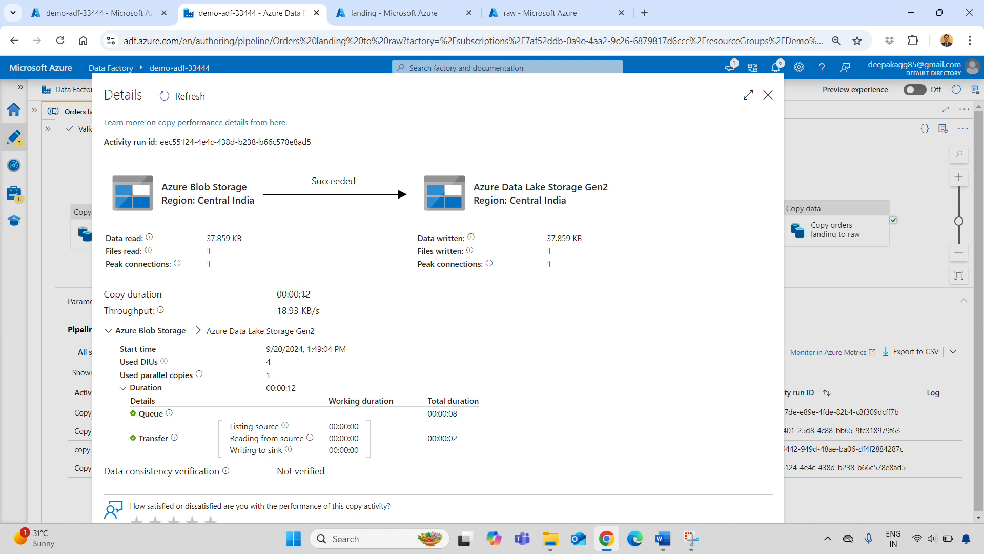
pyautogui.moveTo(117, 313); pyautogui.dragTo(318, 314)
pyautogui.click(385, 335)
pyautogui.click(768, 95)
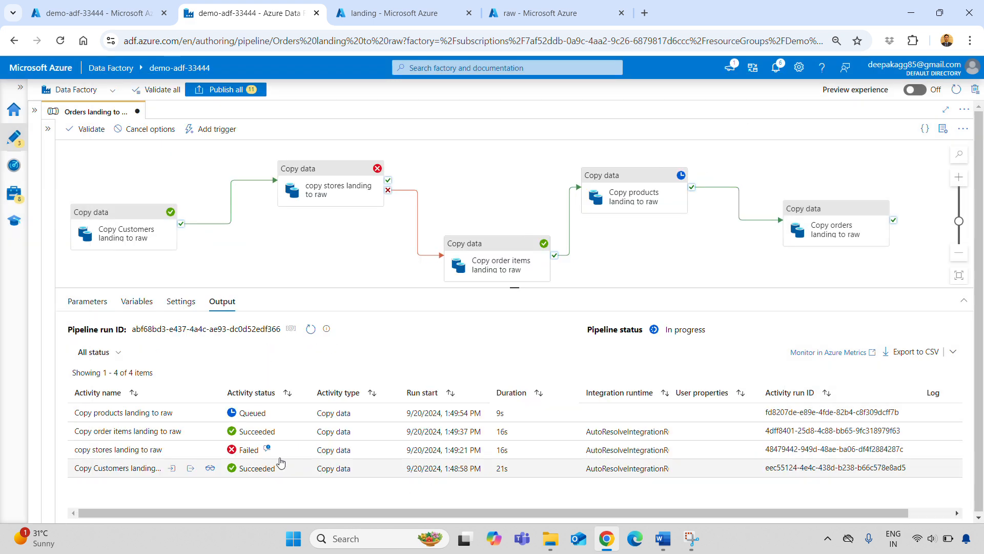
# Read the full error details of the failed copy stores activity, close them and refresh the run output.
pyautogui.click(267, 449)
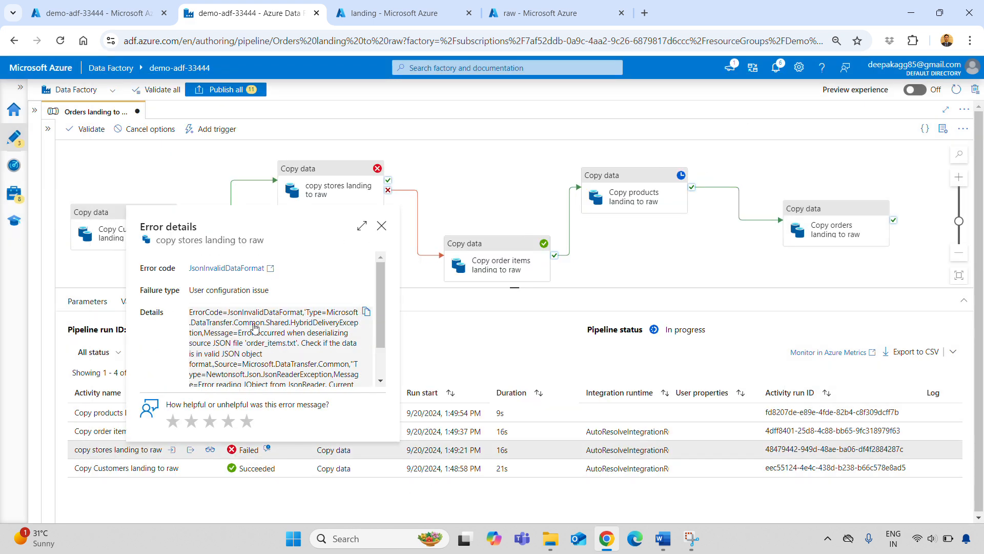
pyautogui.scroll(-1, 255, 326)
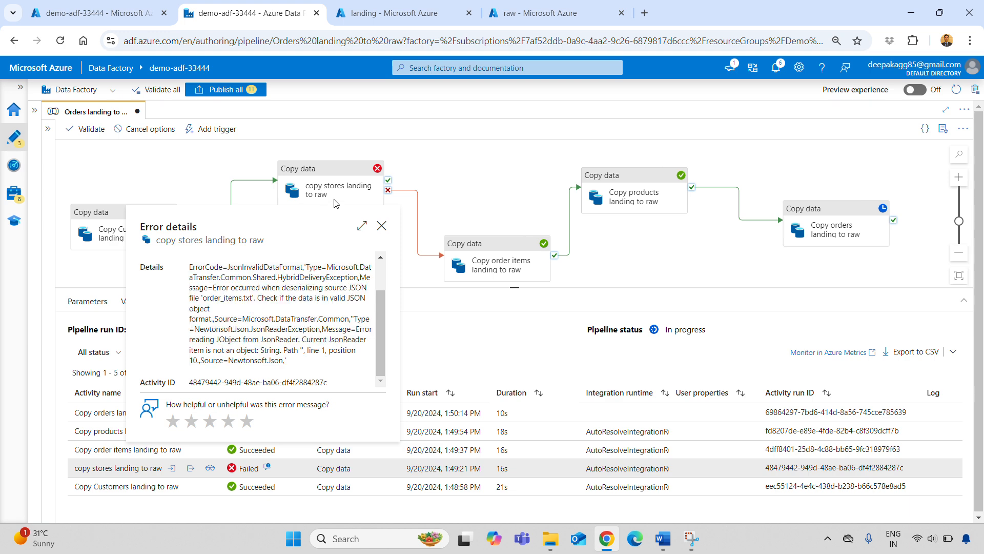
pyautogui.click(382, 226)
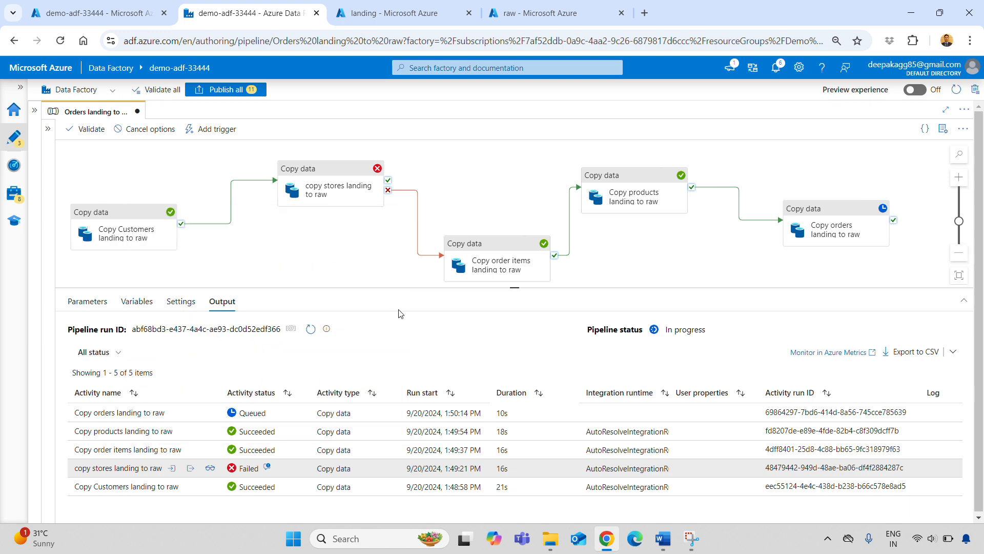
pyautogui.click(310, 328)
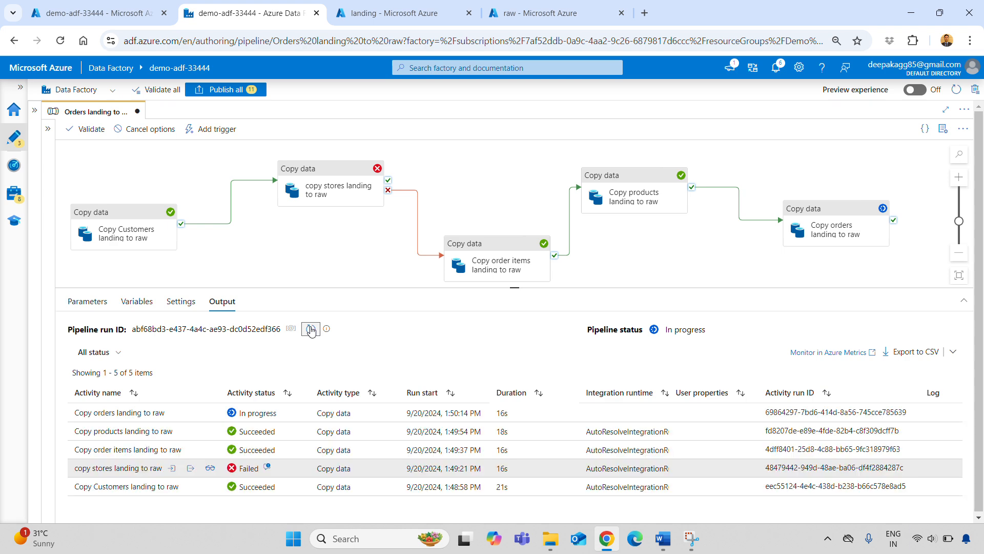